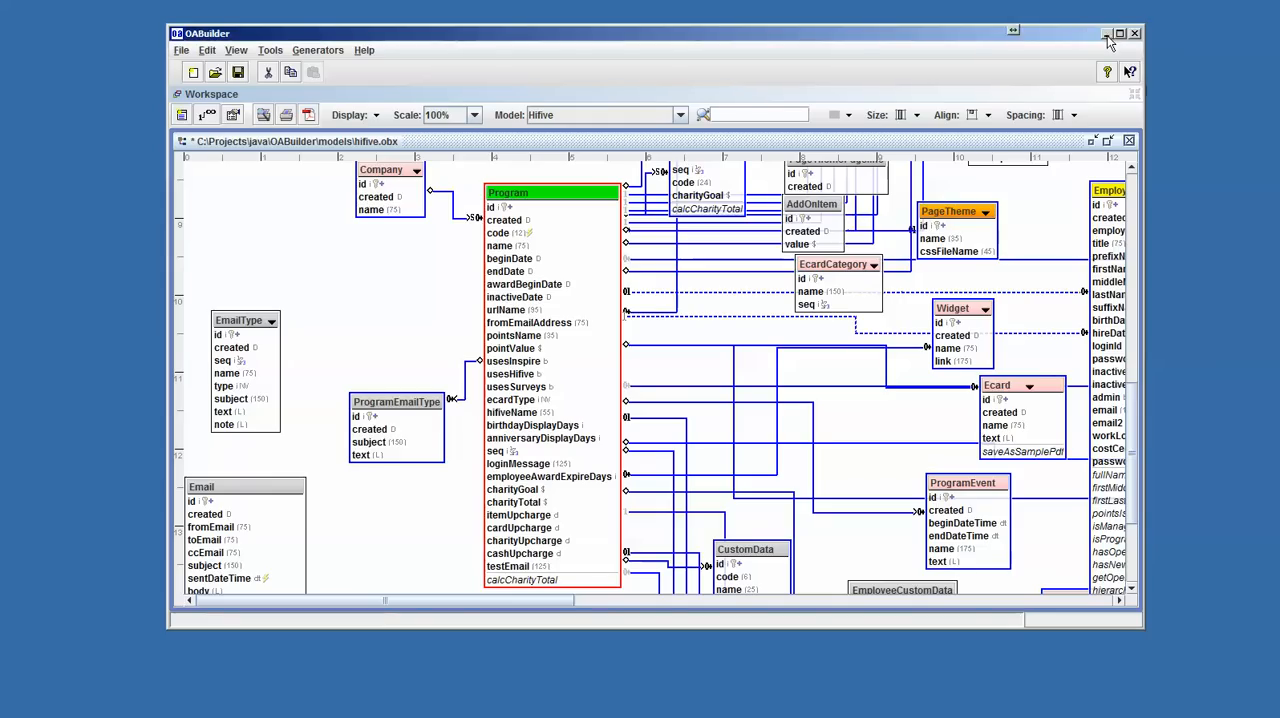
- Minimize the OABuilder model and review the Hi5 Server's system properties, users and exceptions
left_click(1106, 34)
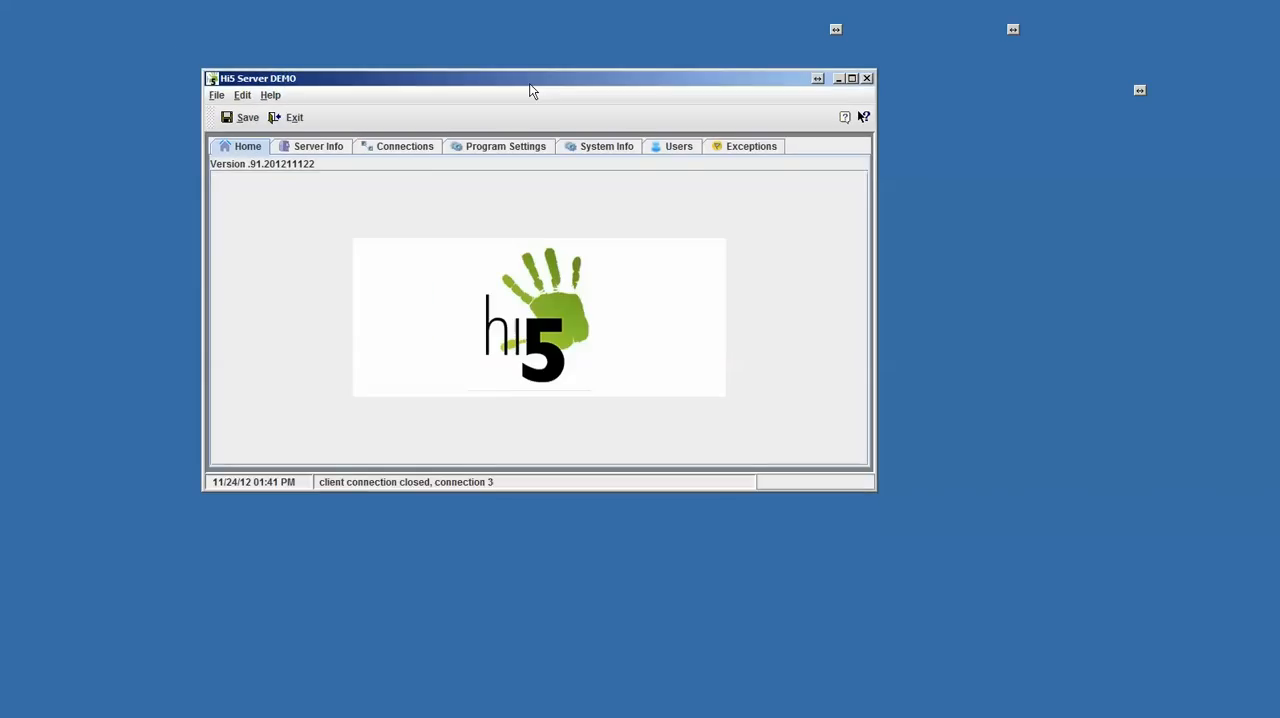
left_click_drag(529, 83, 508, 107)
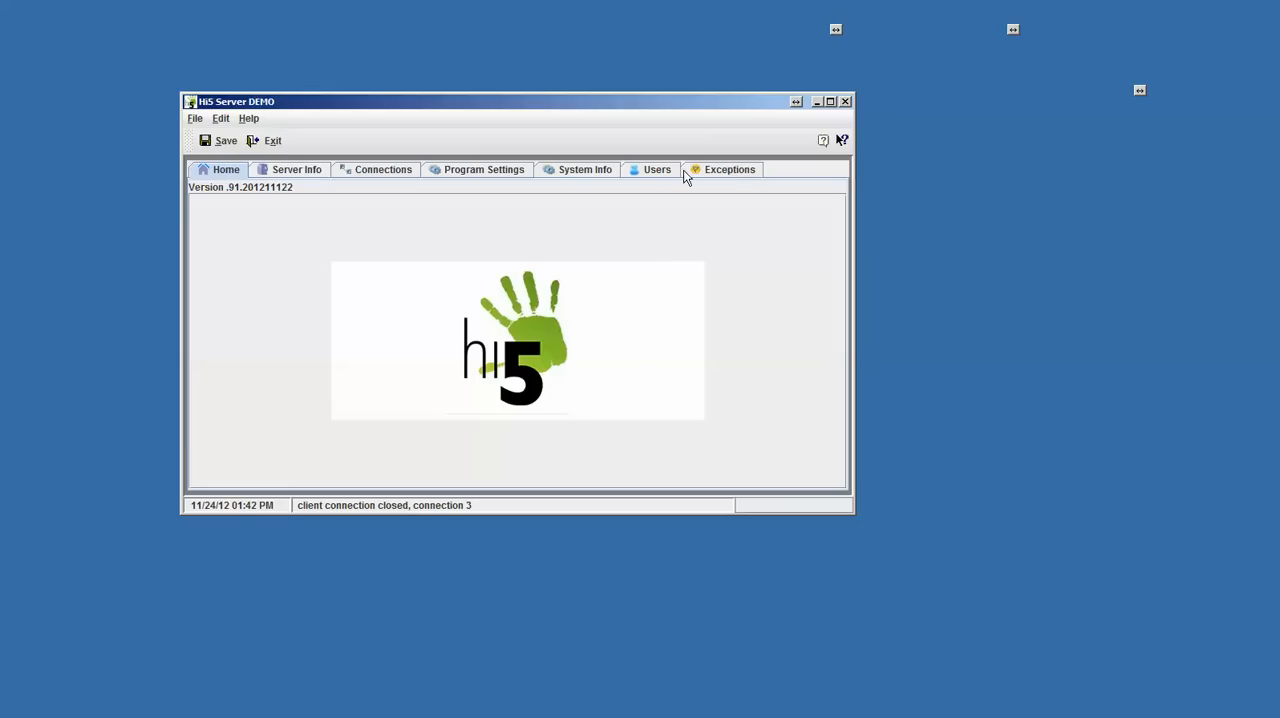
left_click(588, 175)
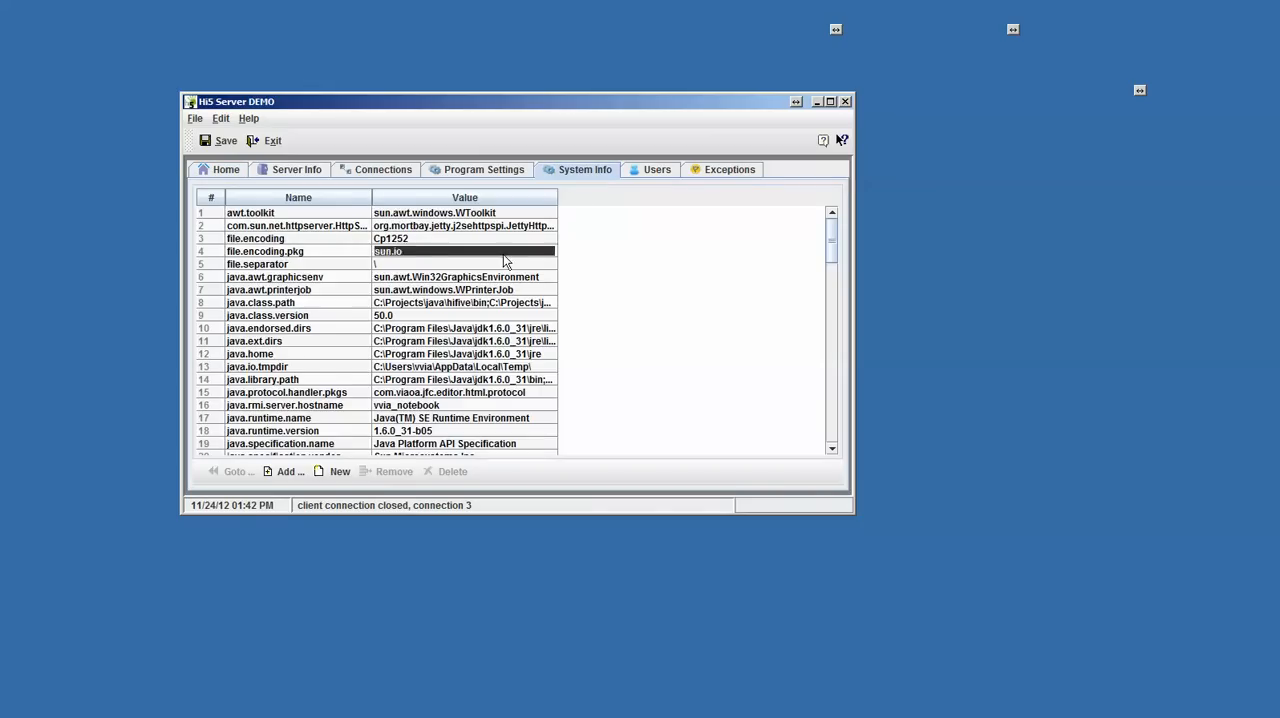
scroll(505, 260, "down", 5)
scroll(505, 260, "up", 3)
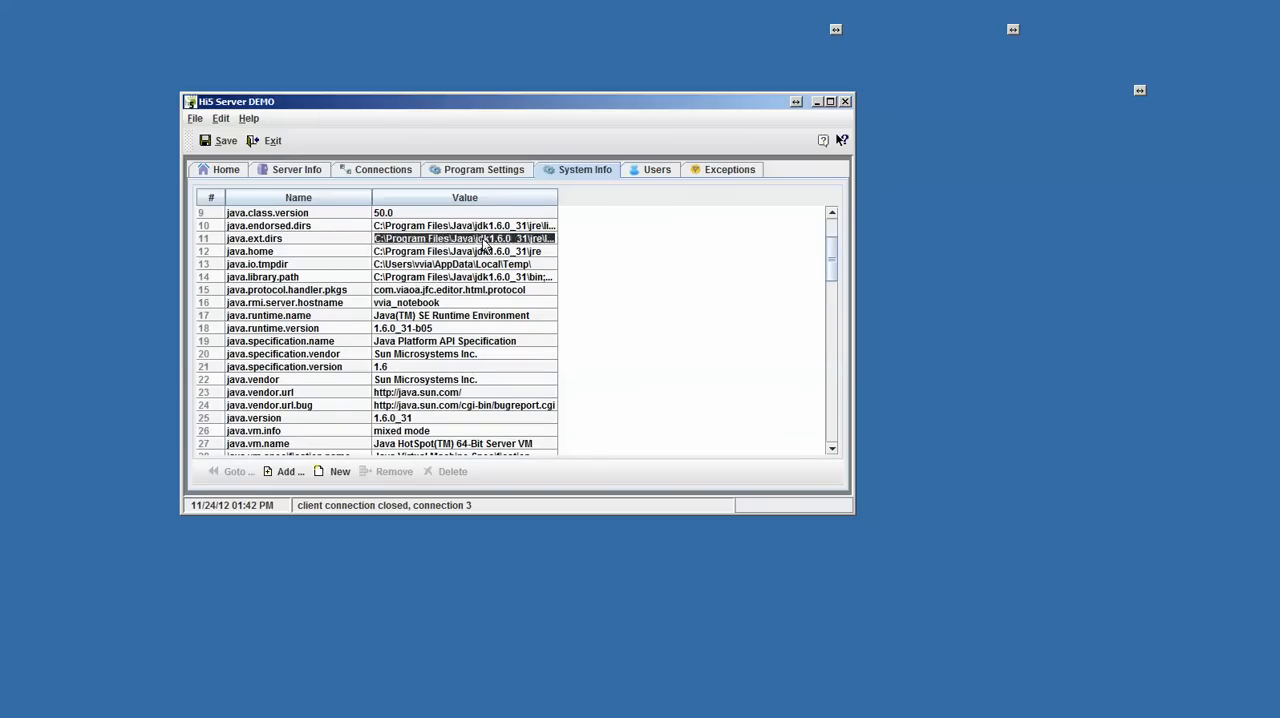
left_click(642, 172)
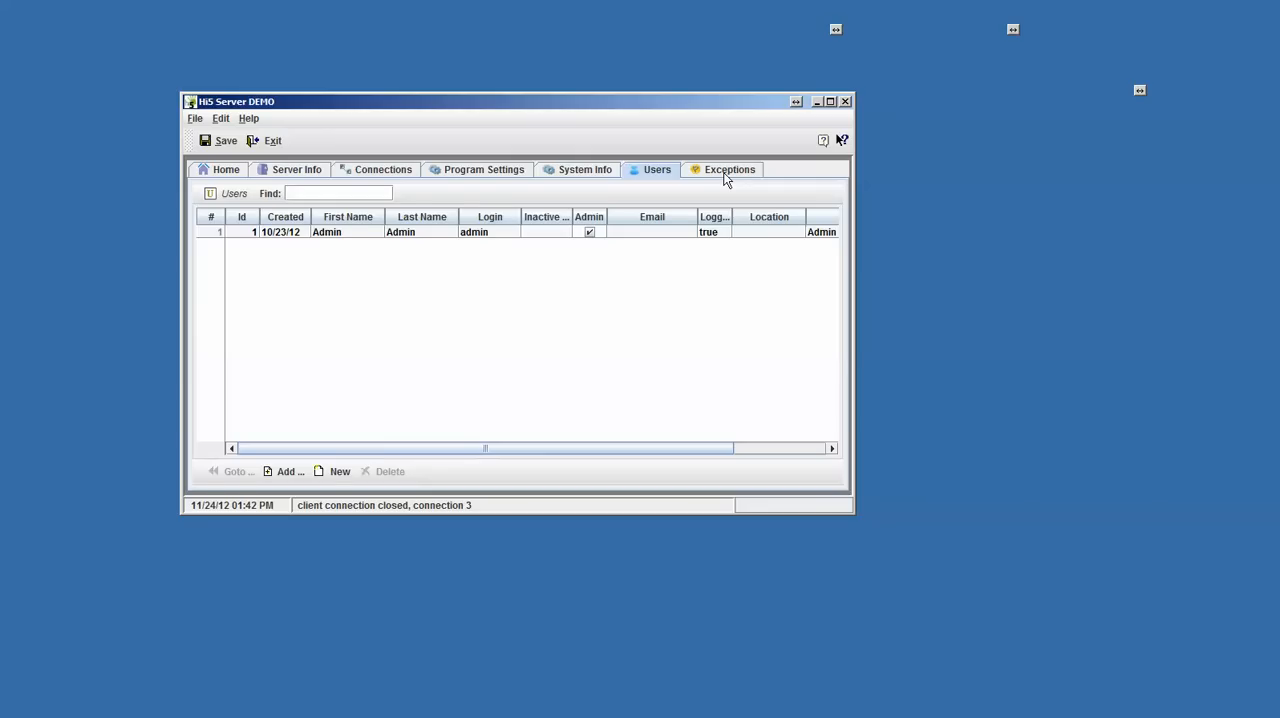
left_click(726, 172)
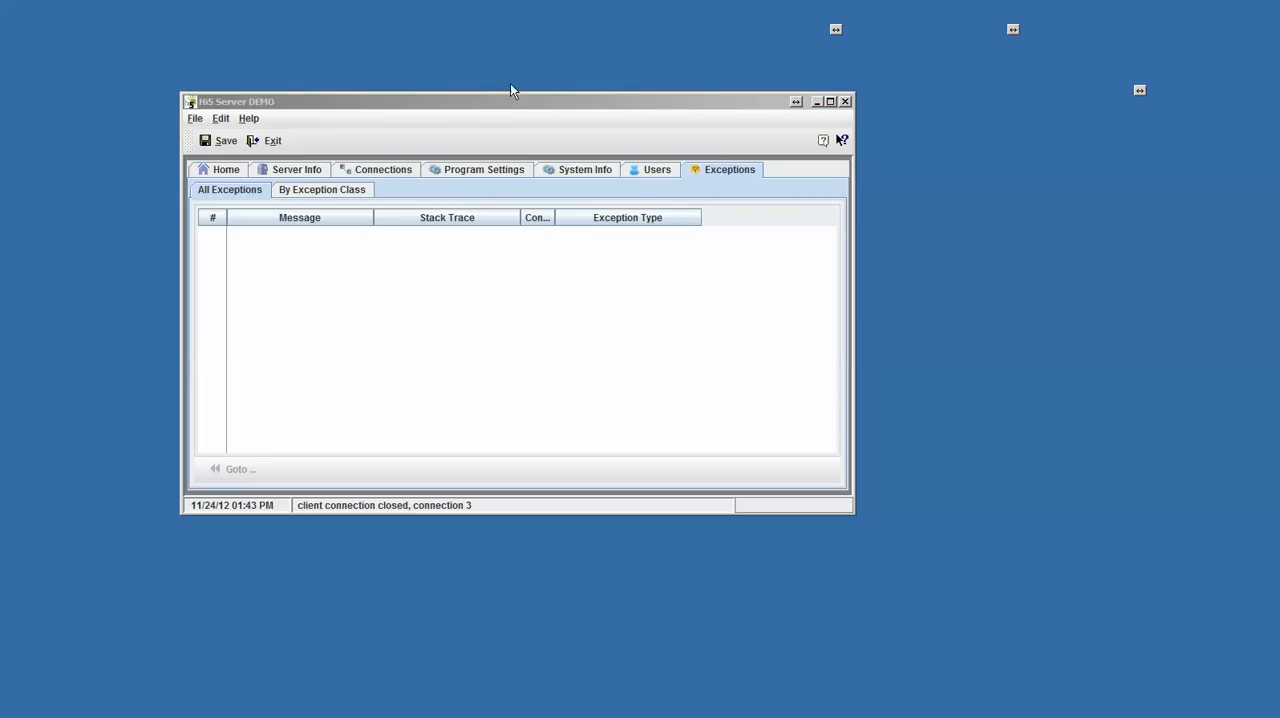
- Switch to Hi5 Admin, dismiss the Hi5 Server window, and enlarge and reposition the admin window
left_click_drag(644, 129, 628, 77)
left_click(841, 137)
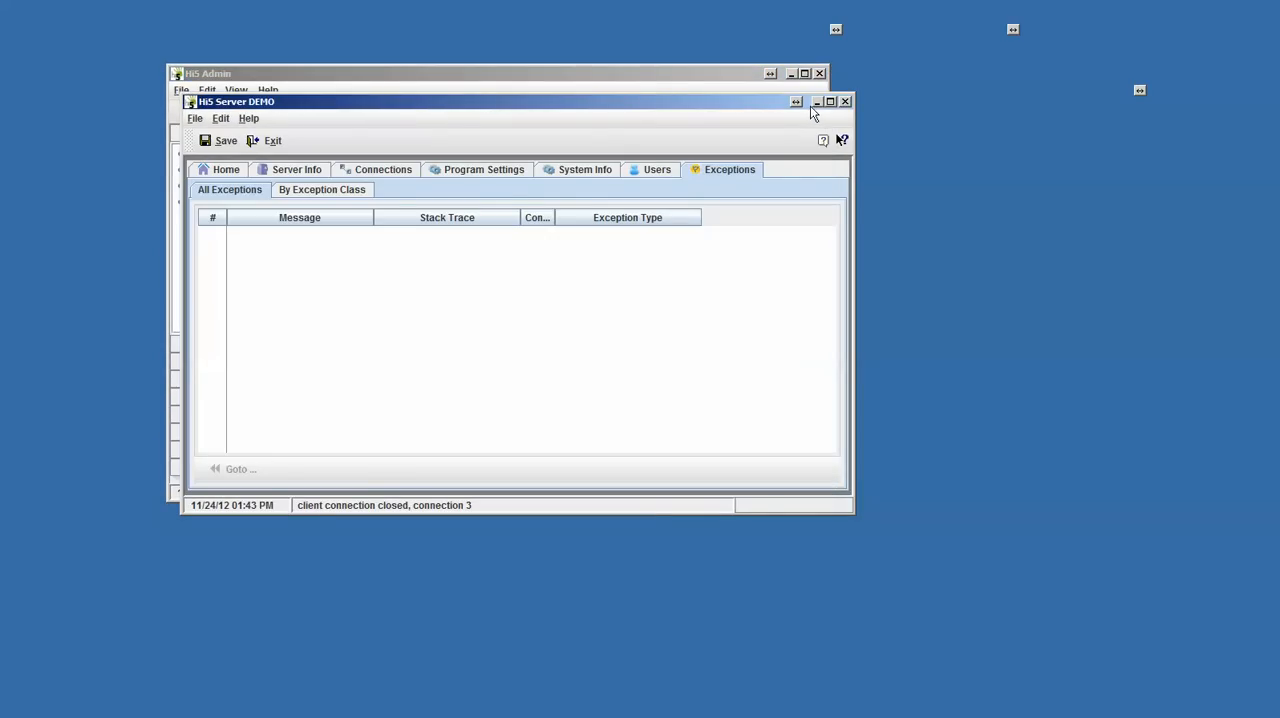
left_click(845, 101)
left_click_drag(826, 496, 1072, 655)
left_click_drag(743, 78, 675, 60)
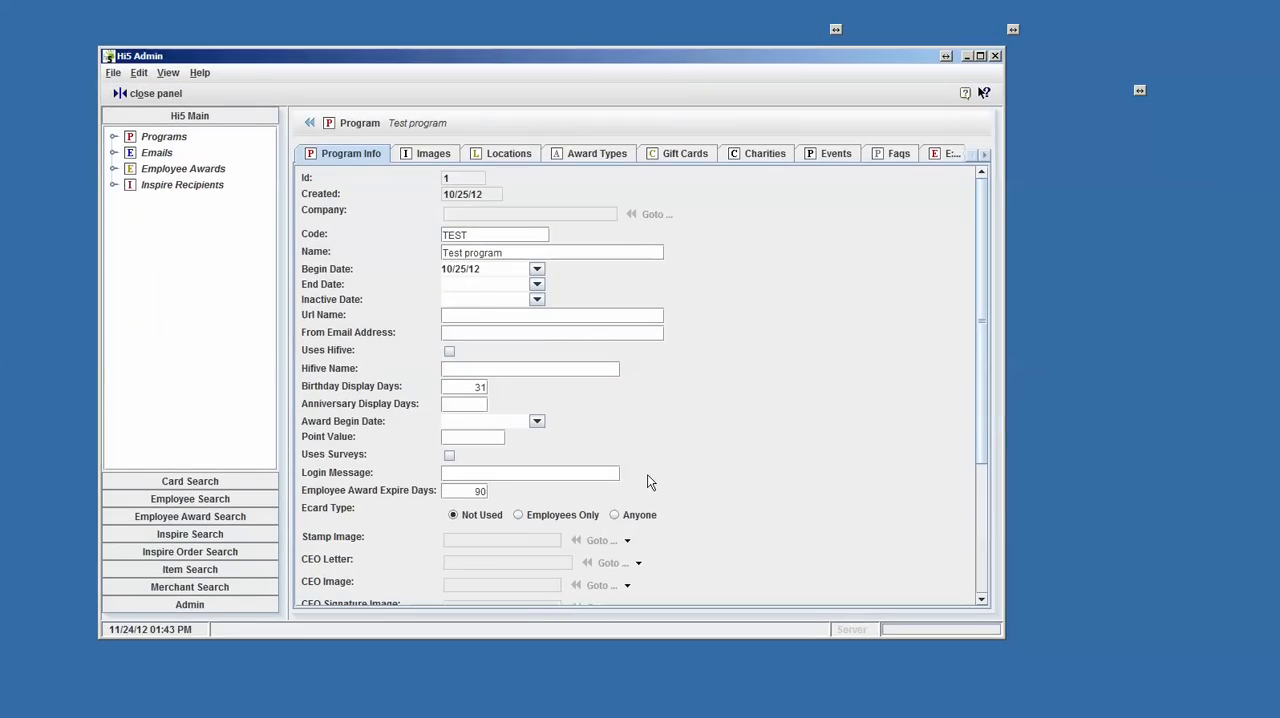
left_click_drag(528, 58, 531, 81)
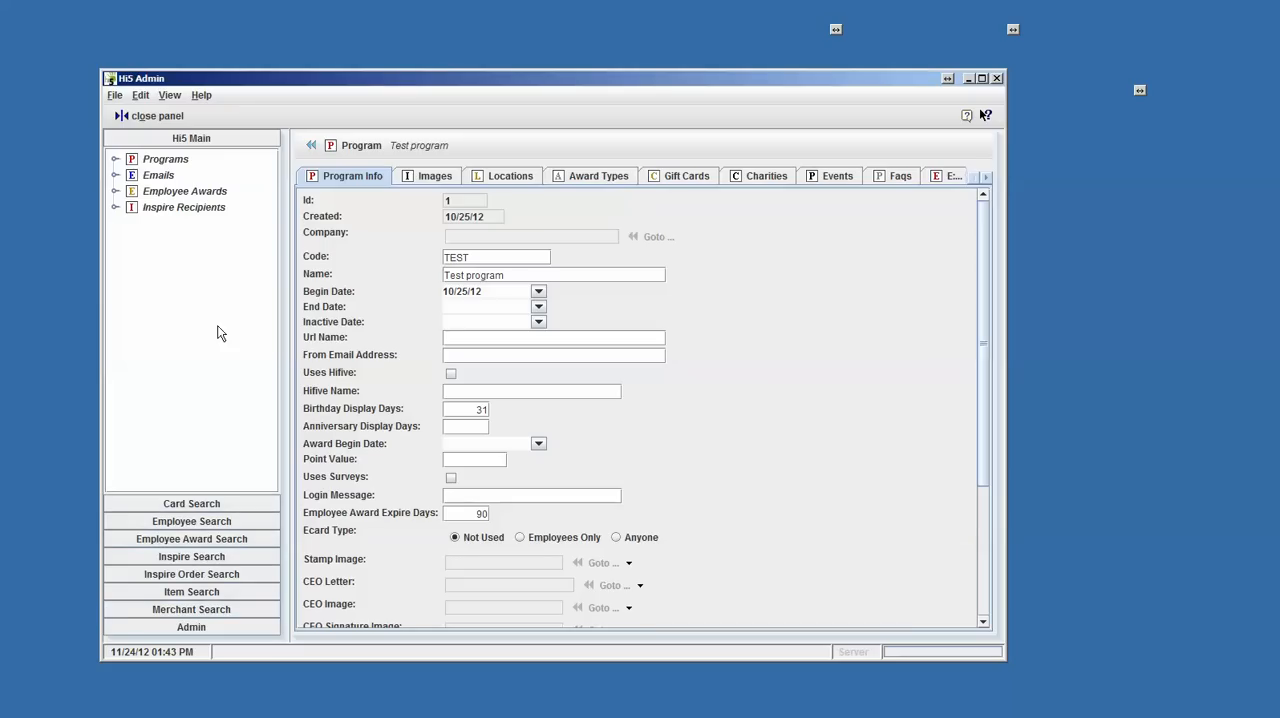
- Review the Test program's images and locations, enlarging the location detail area, and return to its general program information
left_click(447, 180)
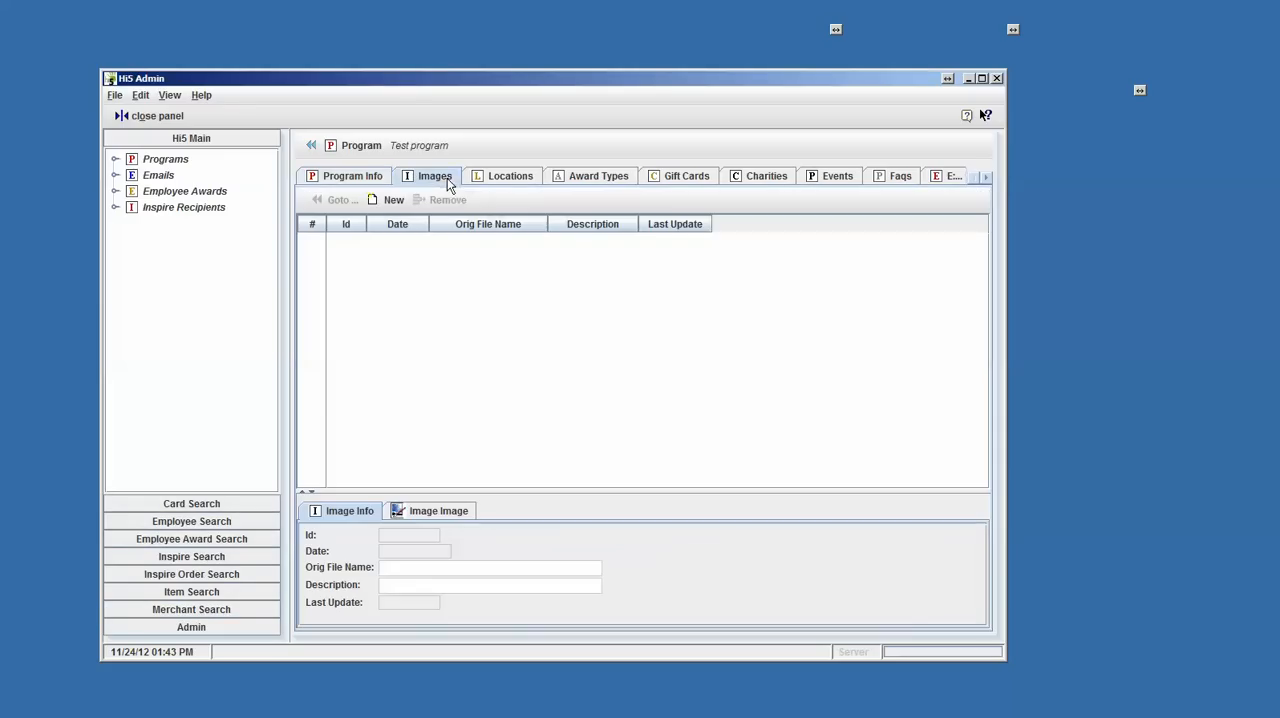
left_click(507, 183)
left_click_drag(490, 380, 494, 328)
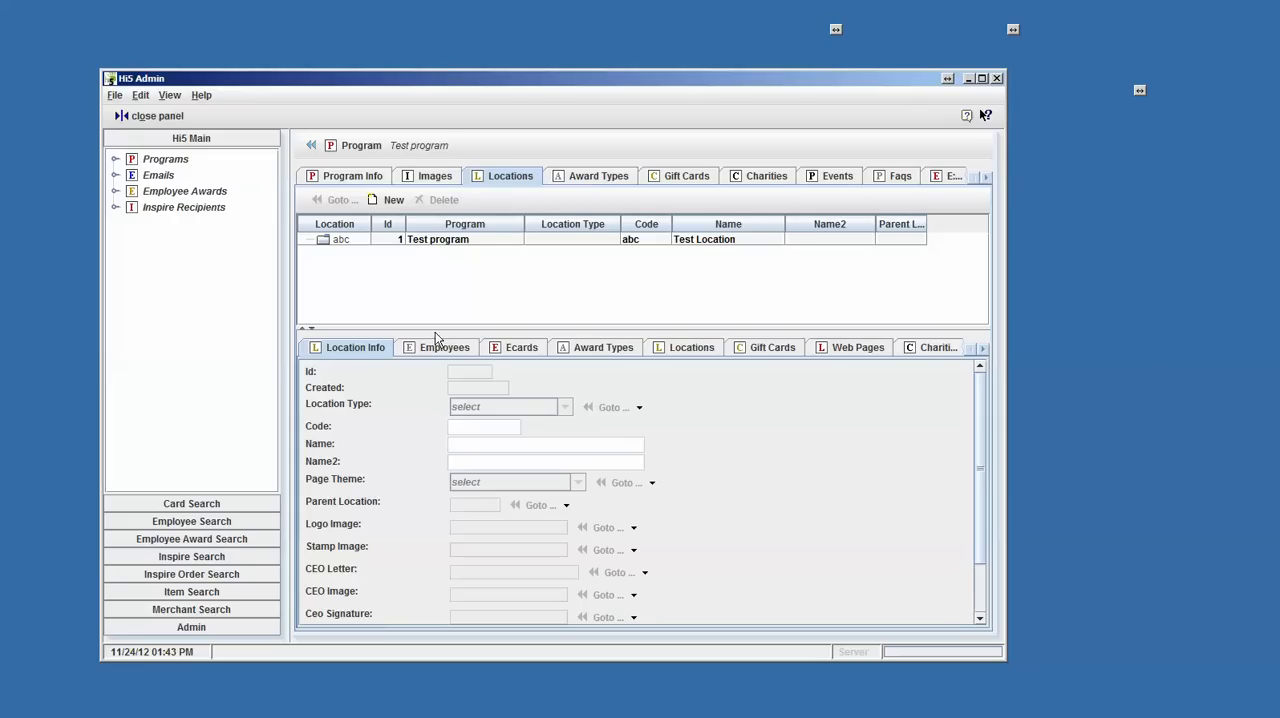
left_click(156, 176)
left_click(158, 162)
left_click(356, 181)
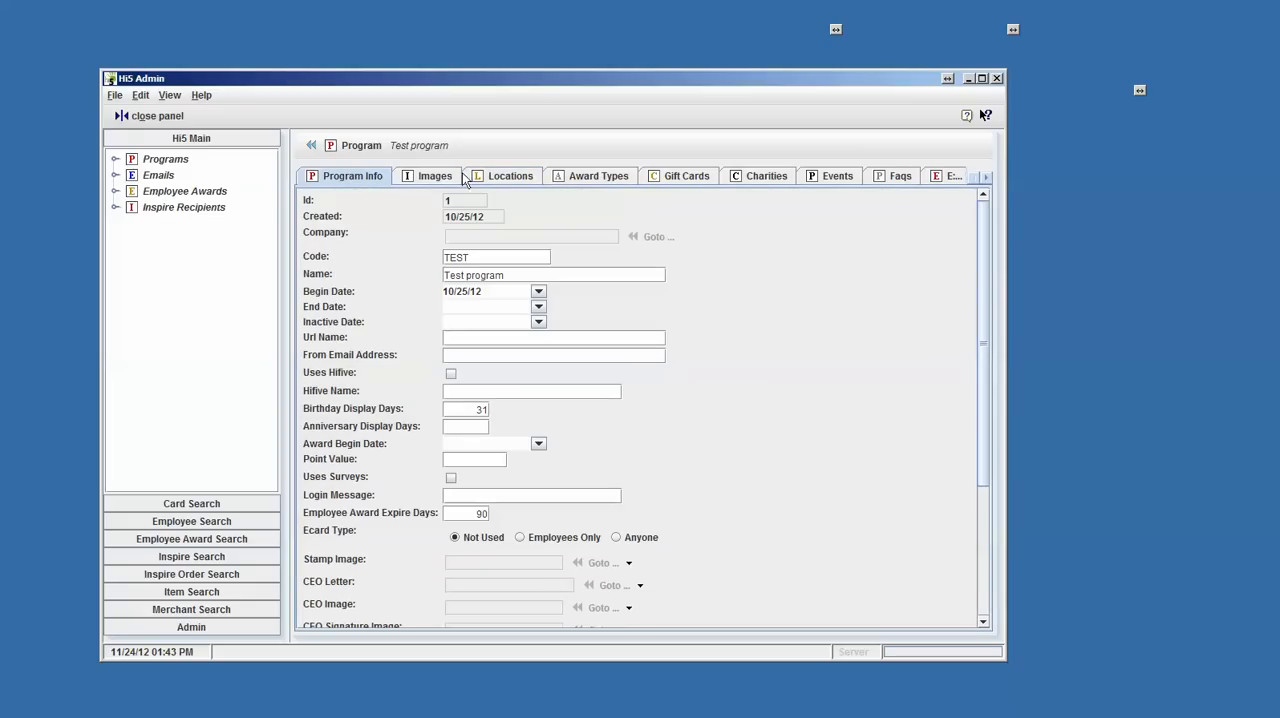
- Open the record of the second employee listed under the Test program's abc location in its own window
left_click(506, 177)
left_click(473, 240)
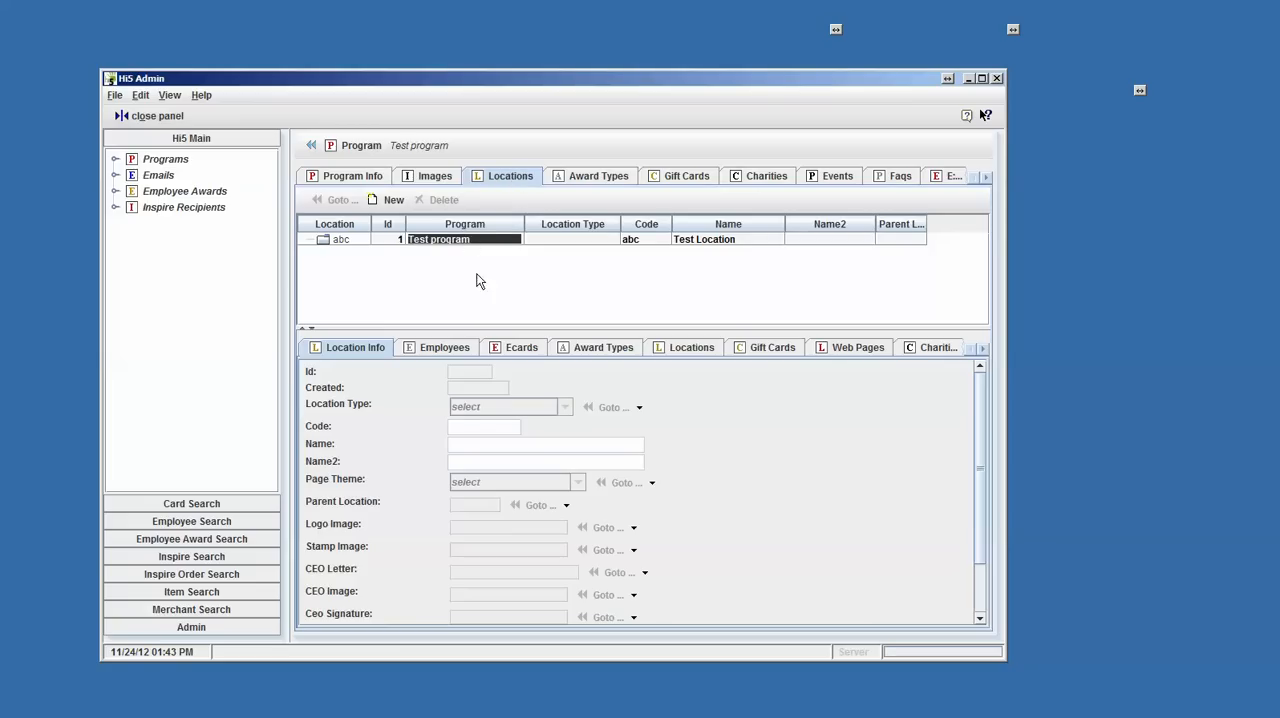
left_click(448, 350)
left_click(465, 400)
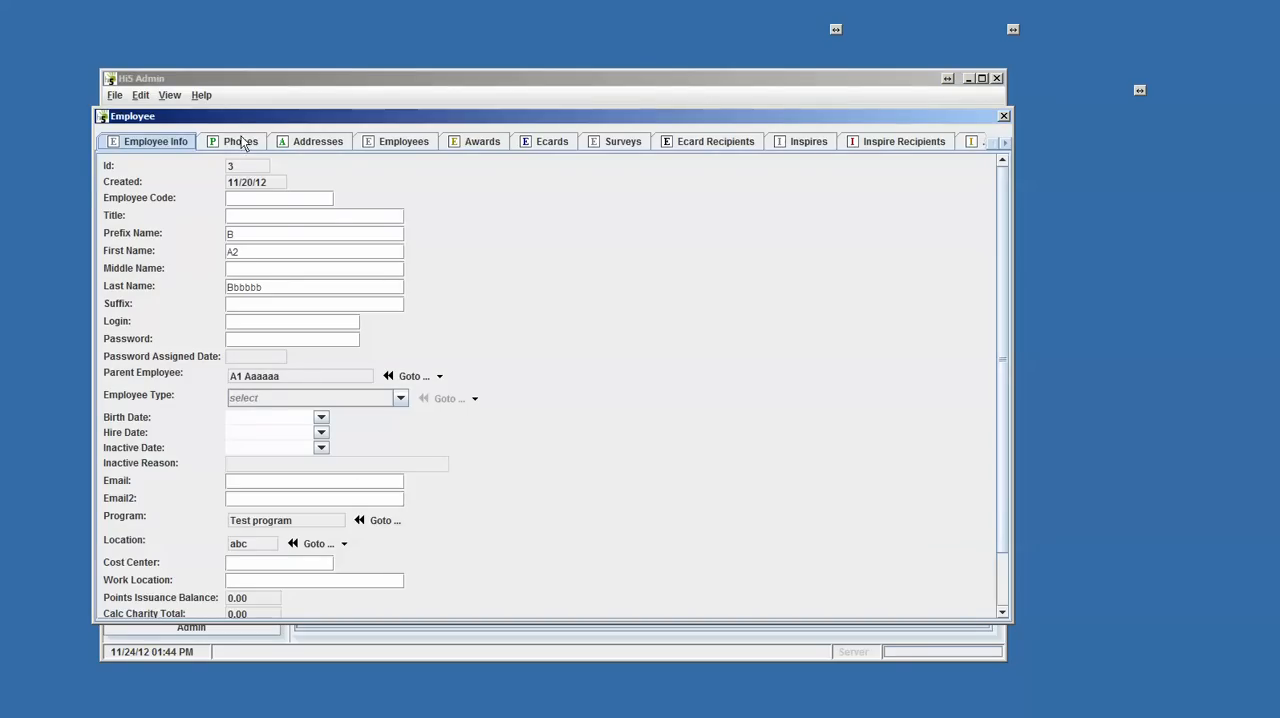
left_click_drag(262, 112, 438, 57)
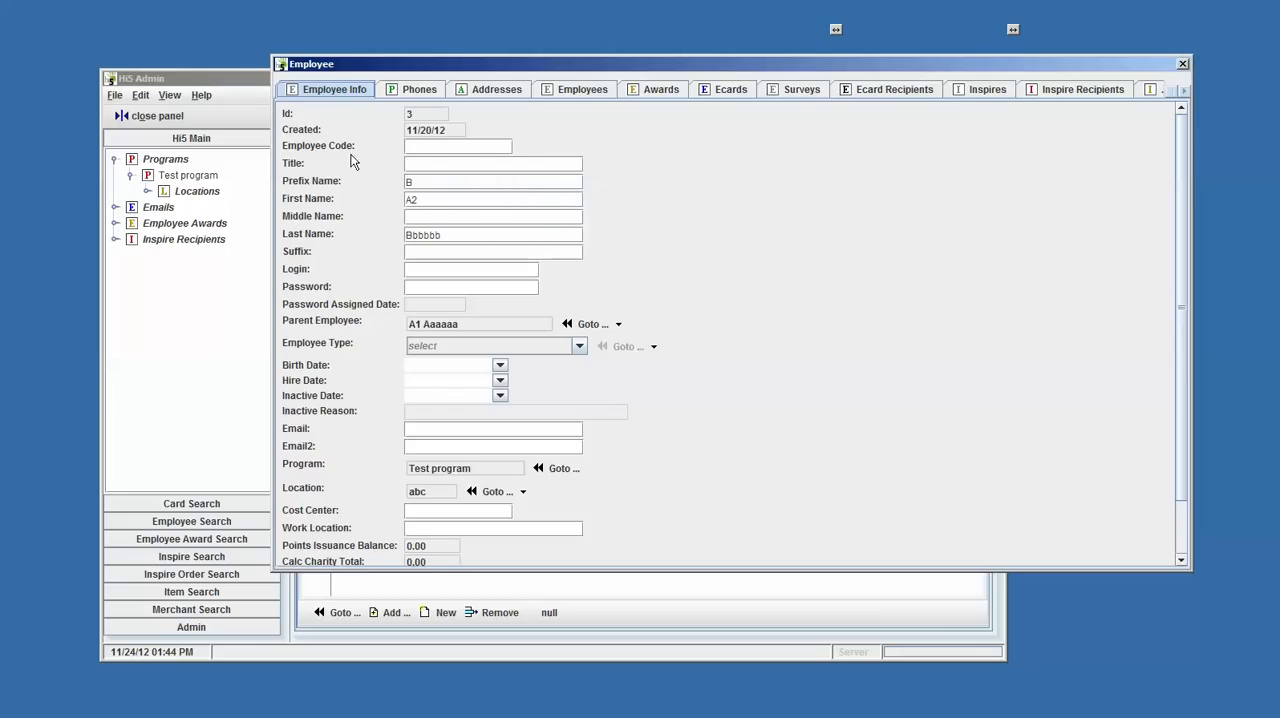
- Look through the employee's phones, addresses, subordinate employees and inspires, and move the Employee window clear of the employee list
left_click(414, 92)
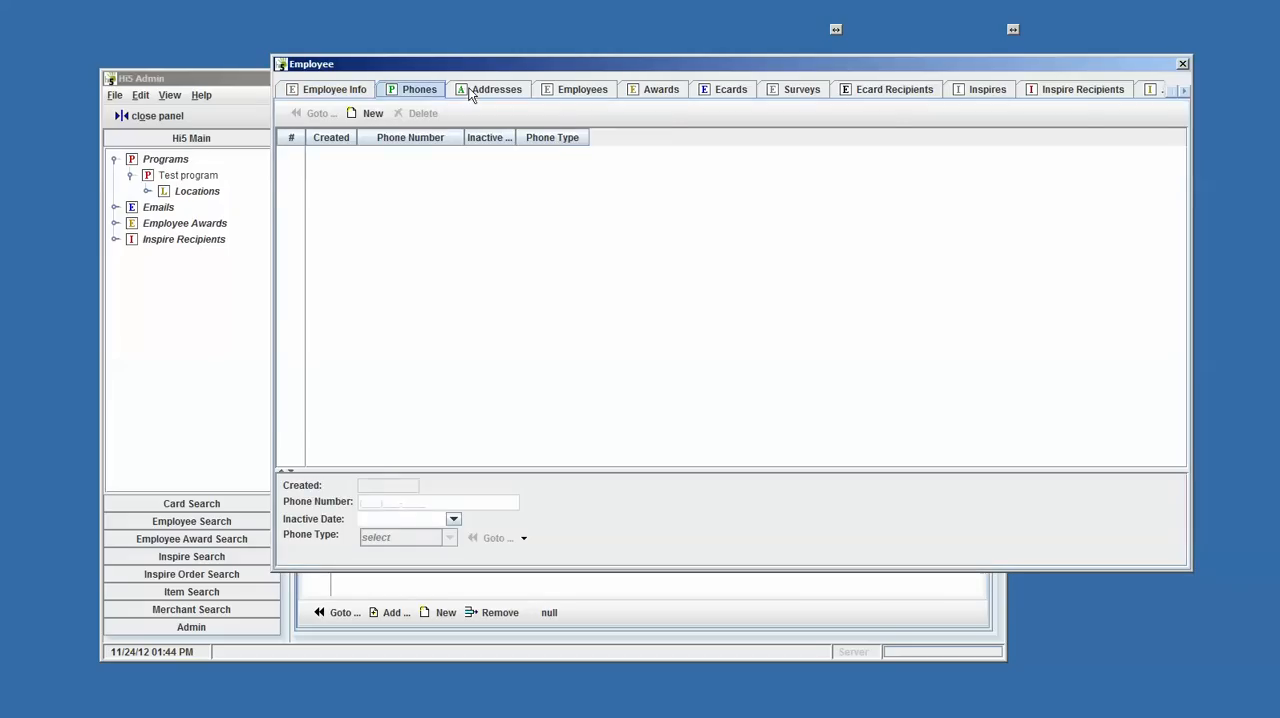
left_click(474, 92)
left_click(602, 90)
left_click(975, 90)
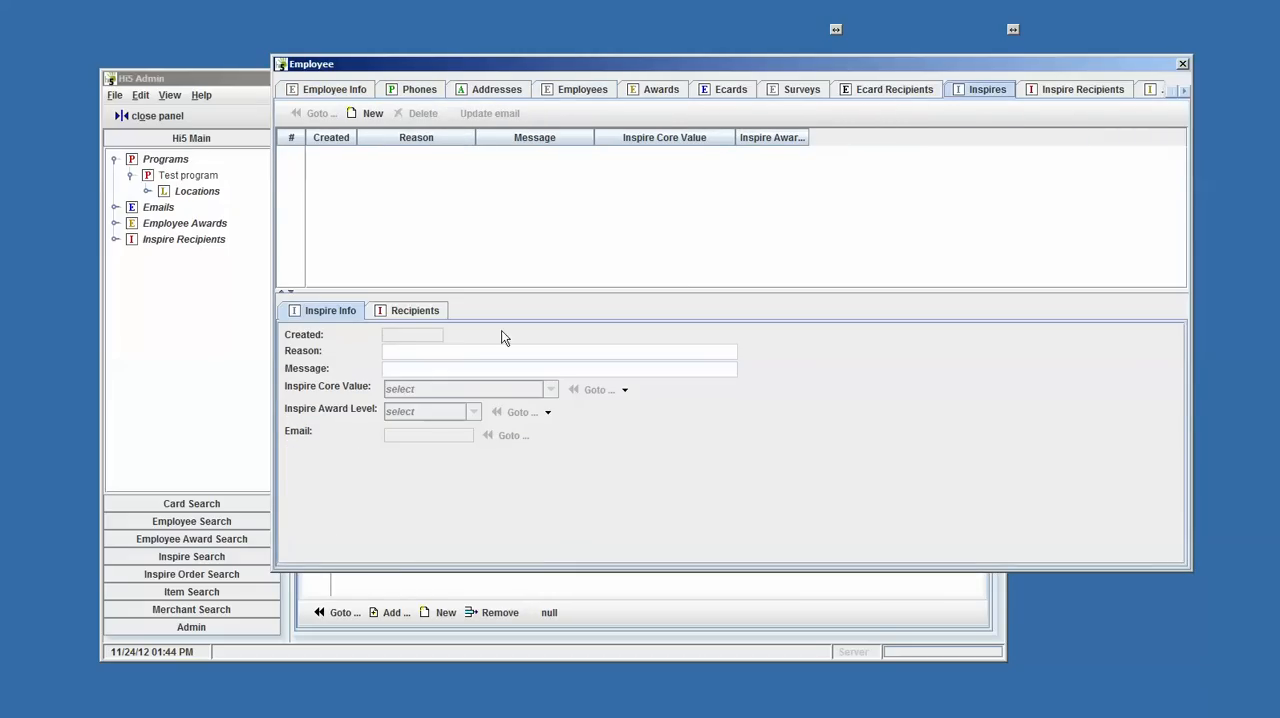
left_click_drag(482, 67, 626, 30)
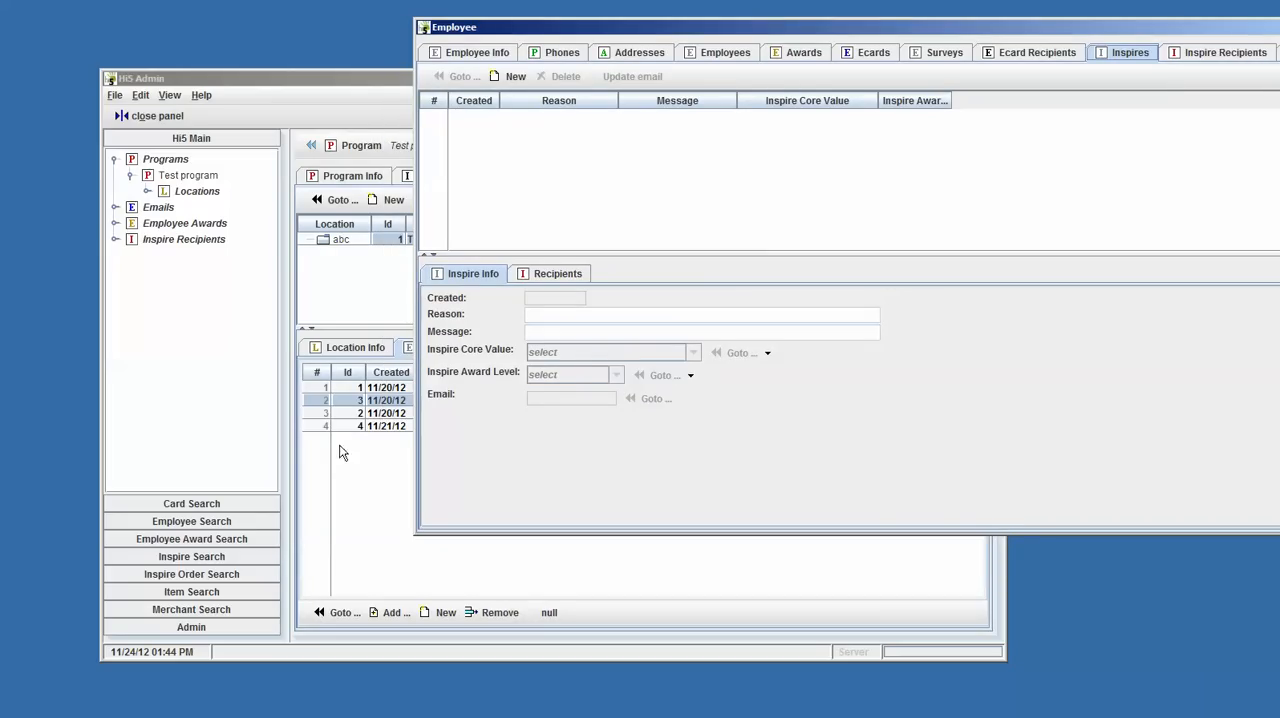
- Switch to the third employee in the list and view the recipients and approvals of the 11/23/12 inspire
left_click(318, 427)
left_click(323, 412)
left_click(495, 117)
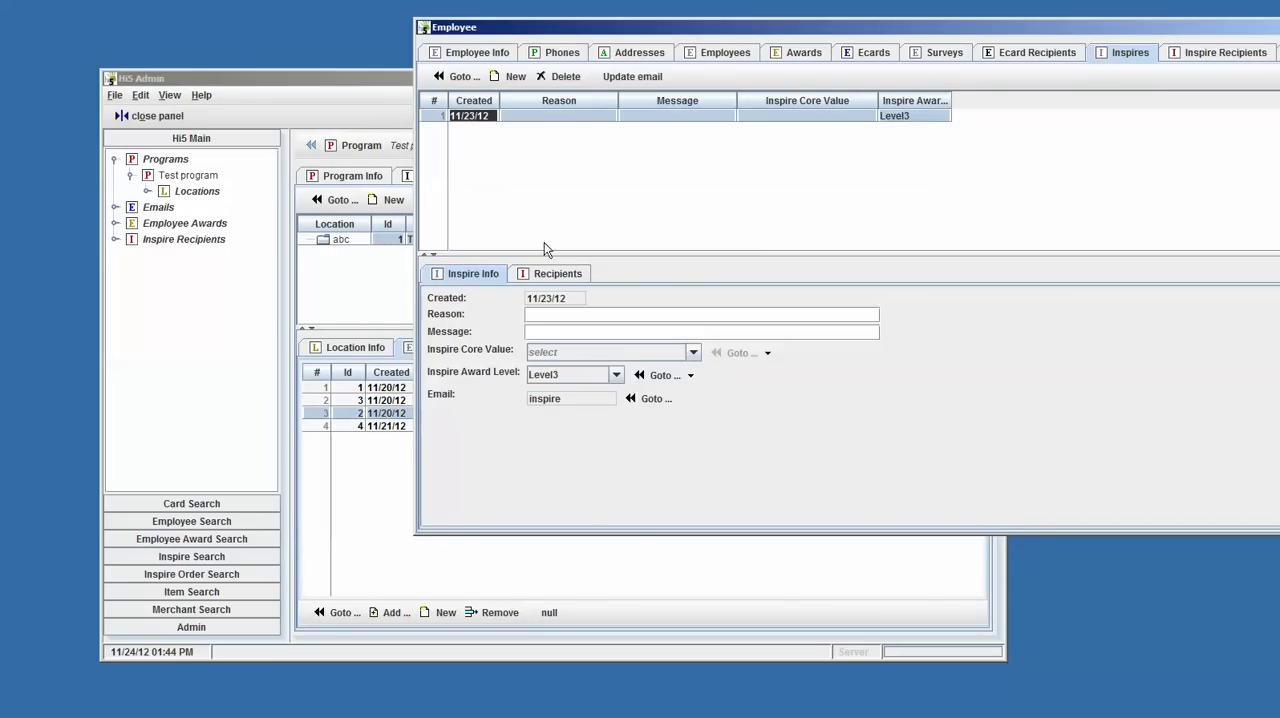
left_click(557, 273)
left_click(827, 330)
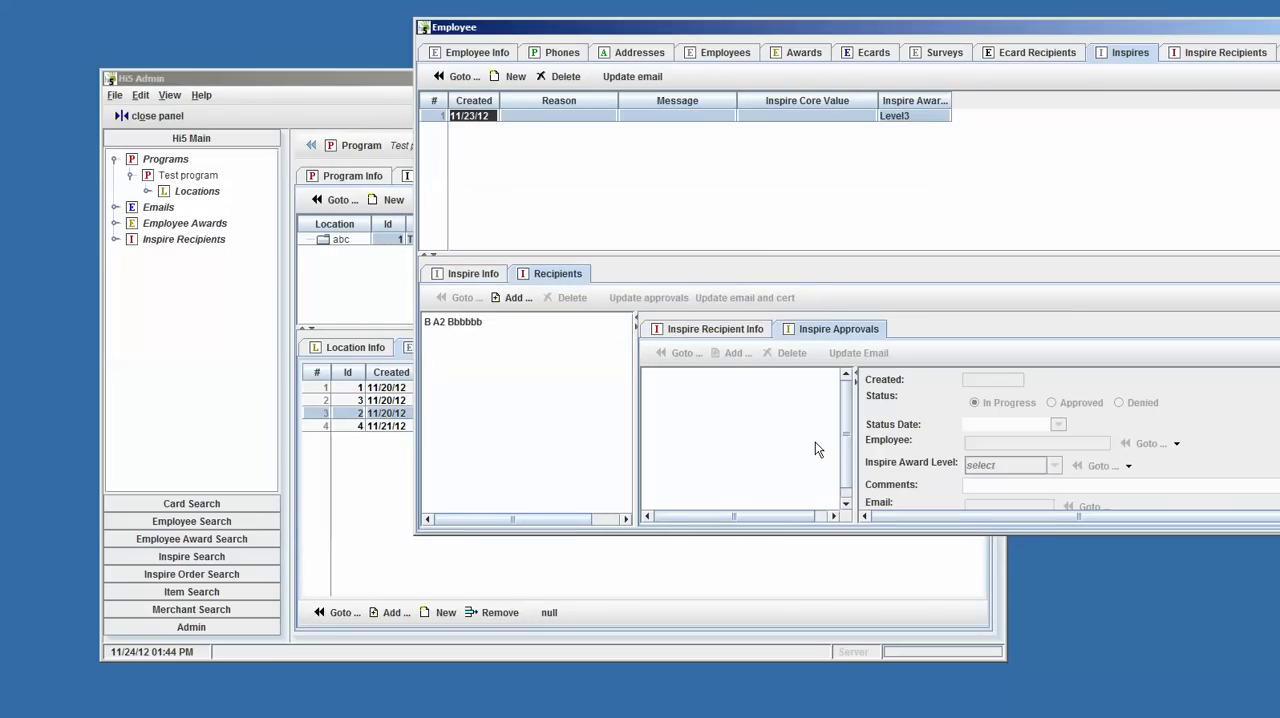
- View the employee search for adding an inspire recipient, and close both it and the Employee window without adding anyone
left_click(512, 298)
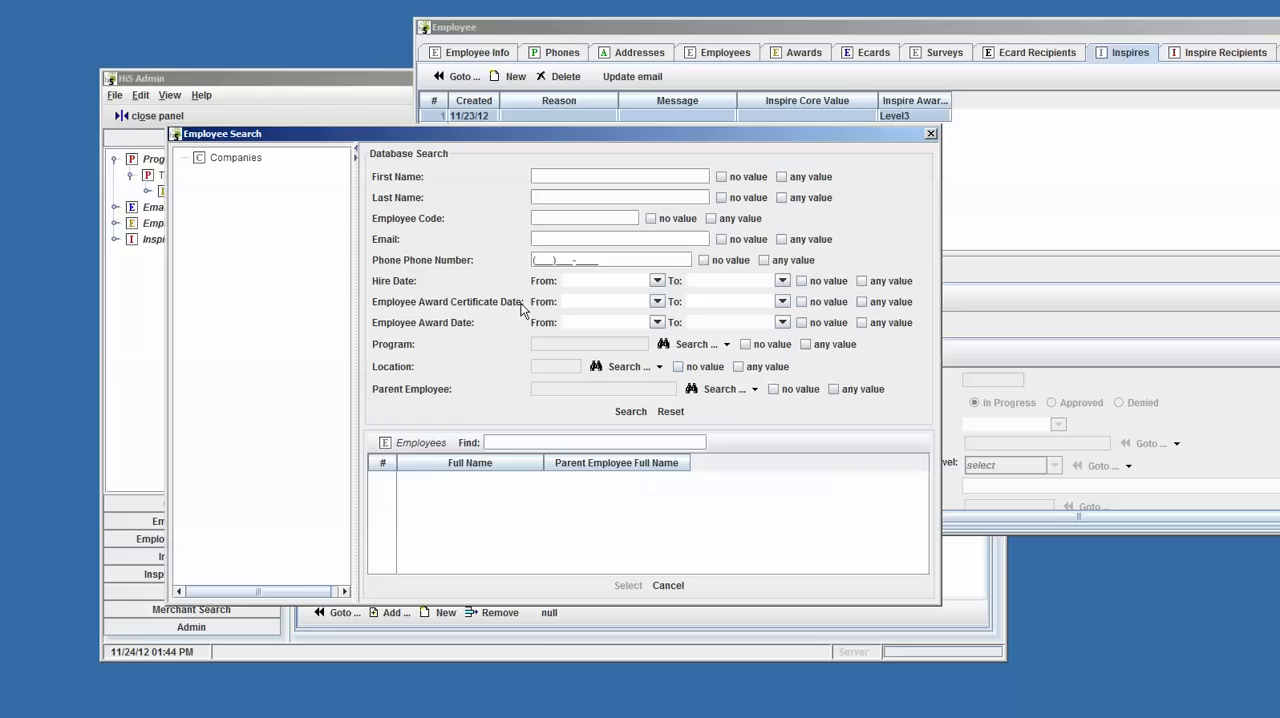
left_click_drag(881, 135, 867, 49)
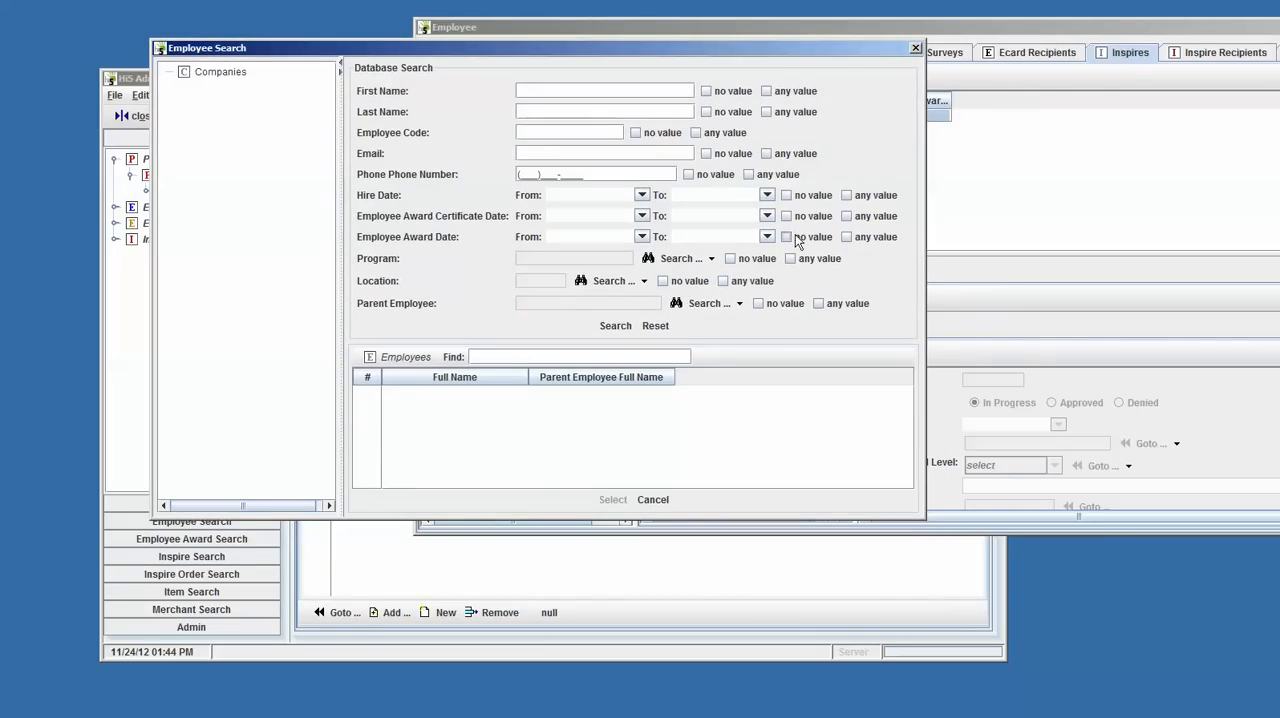
left_click(916, 48)
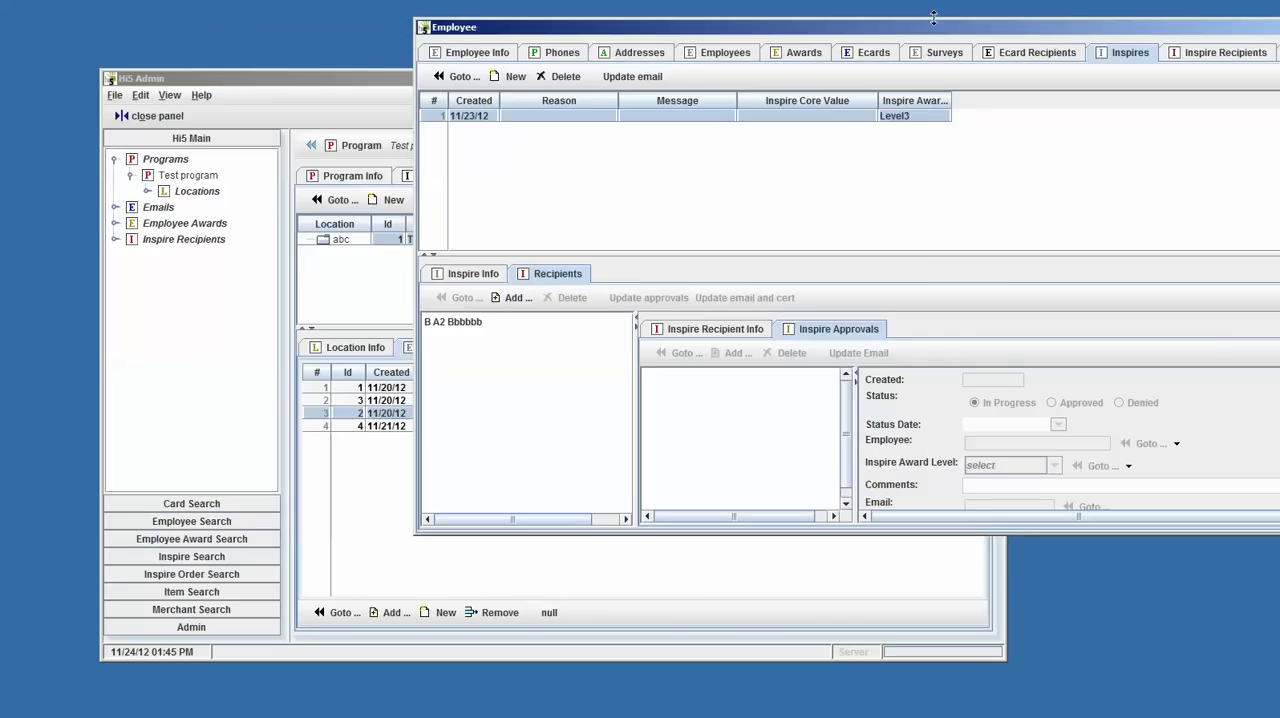
left_click_drag(930, 33, 782, 45)
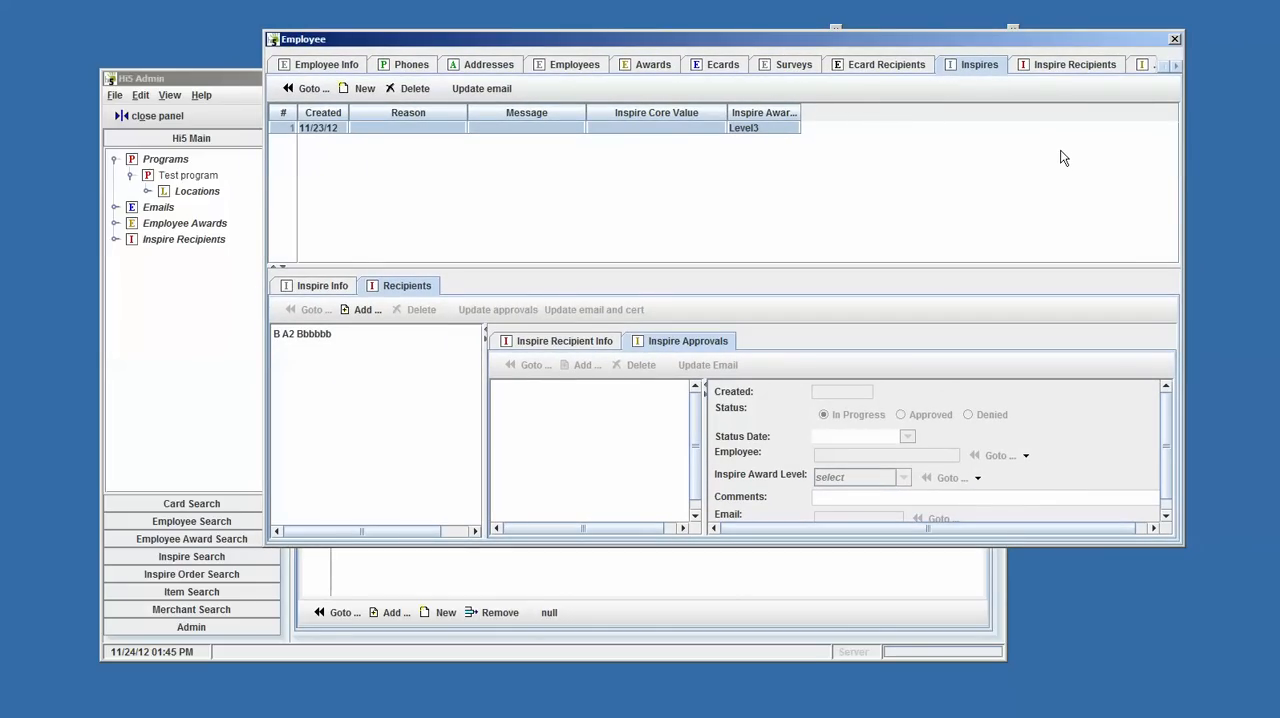
left_click(1174, 39)
left_click_drag(657, 79, 785, 48)
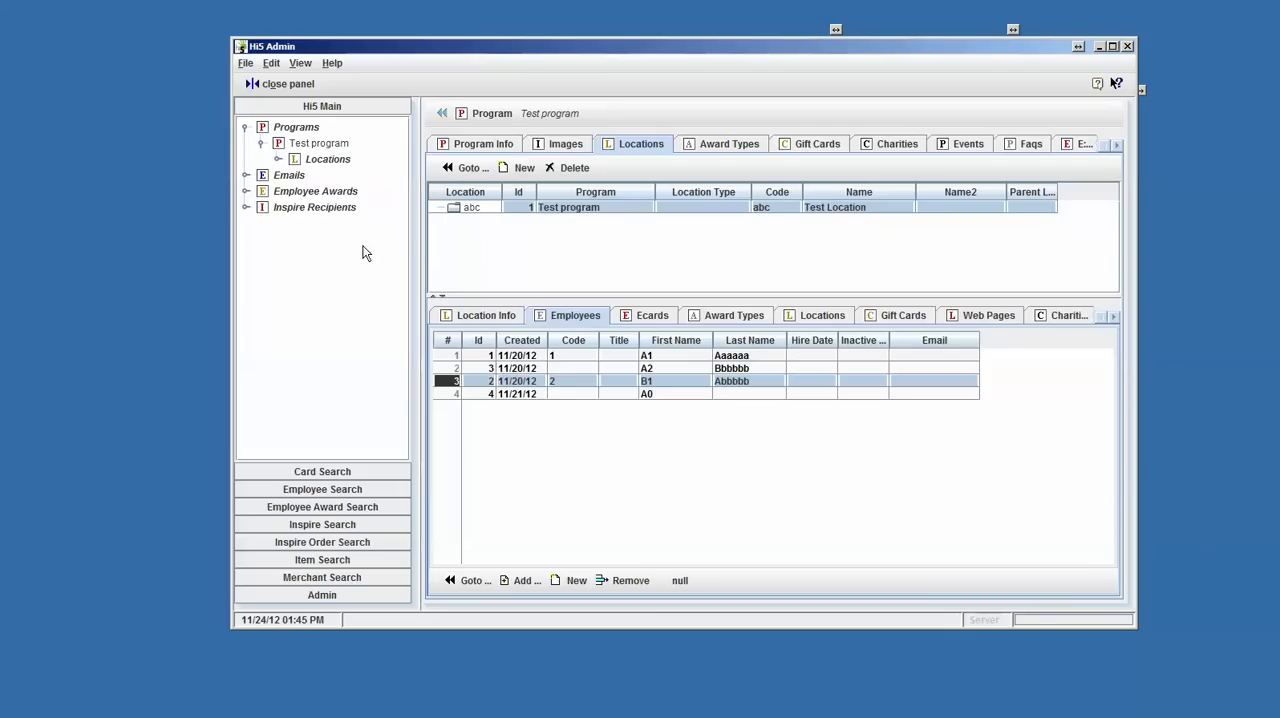
- Expand Inspire Recipients and Open Emails in the navigation tree and display the inspire email
left_click(318, 143)
left_click(340, 160)
double_click(280, 208)
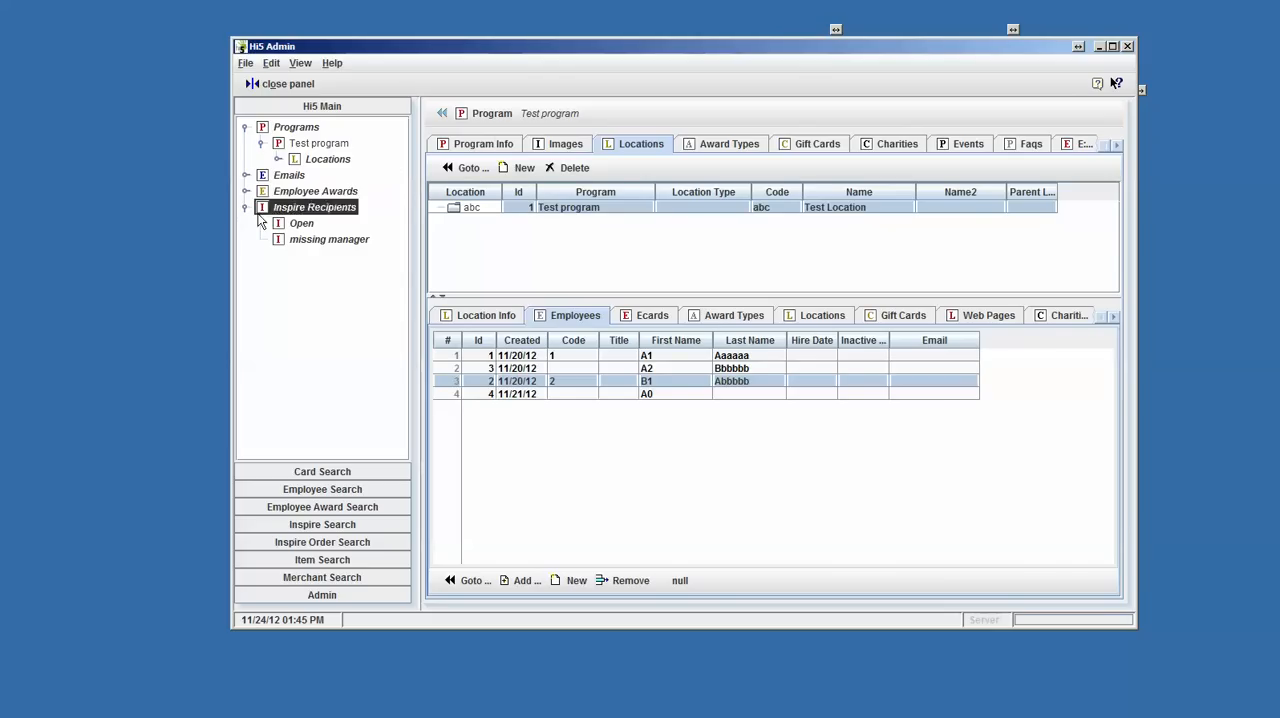
left_click(246, 176)
left_click(320, 191)
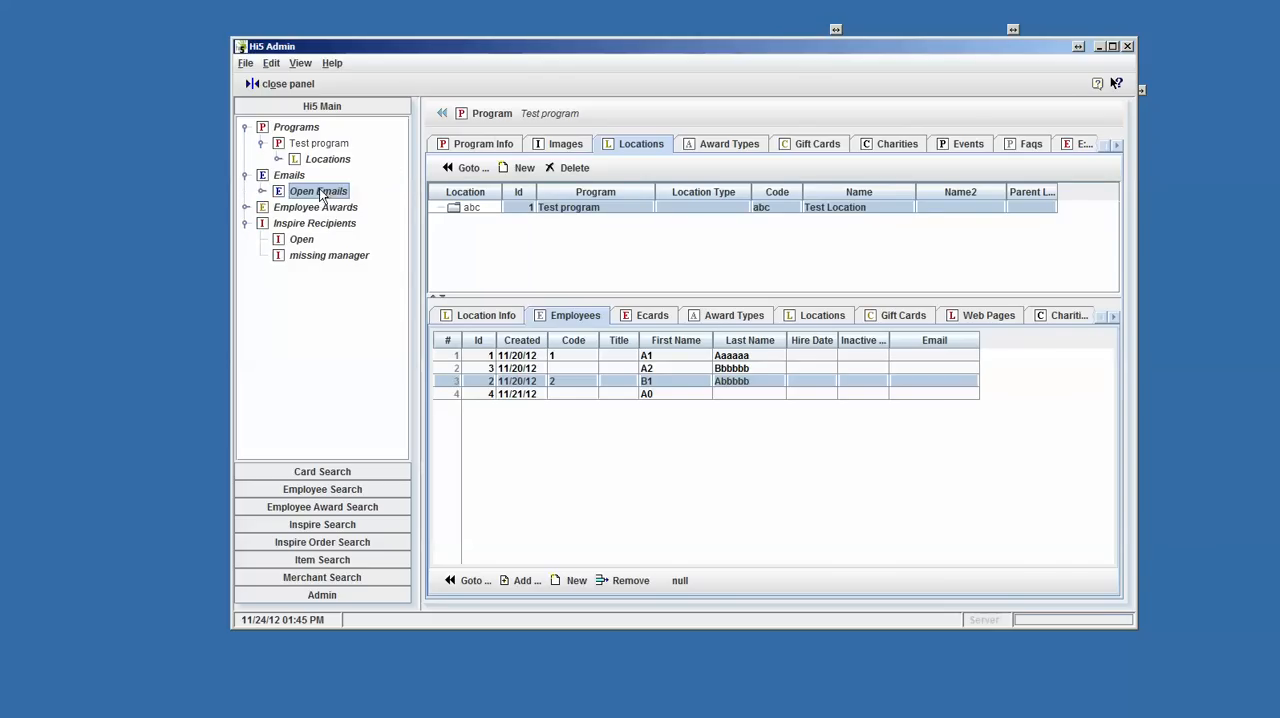
left_click(263, 191)
left_click(319, 207)
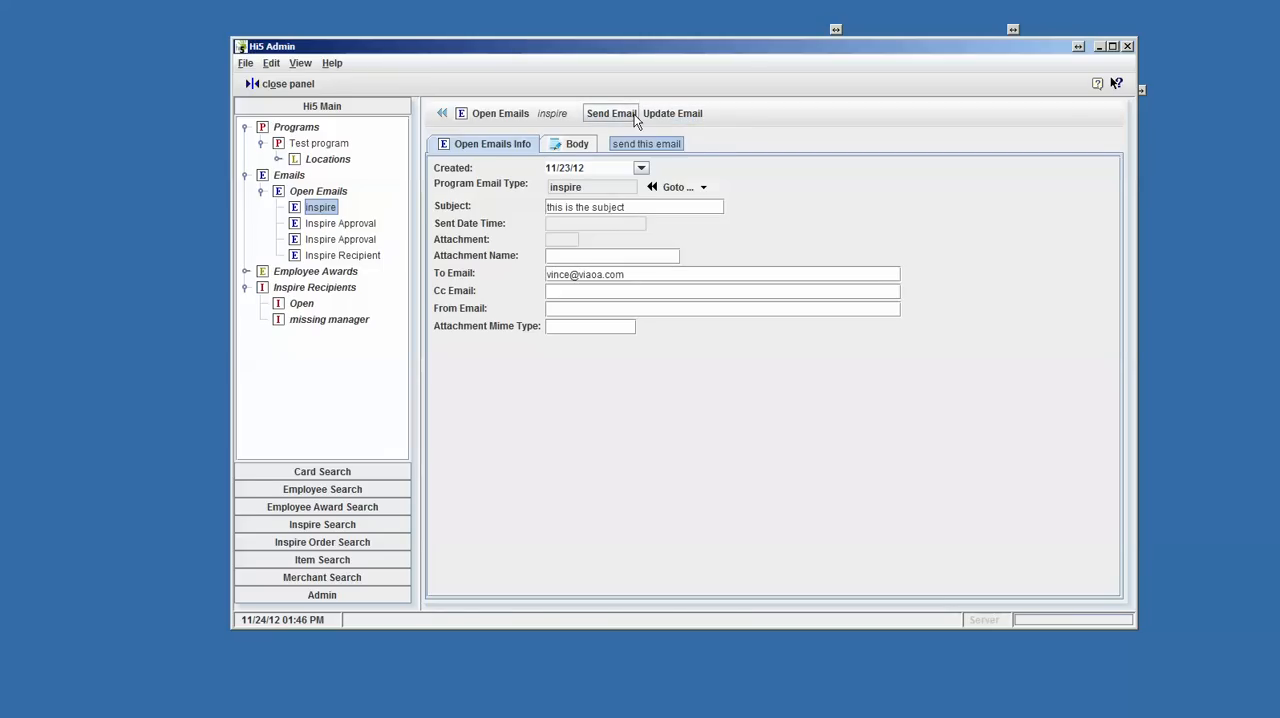
- Show the inspire email's body and look over the text editor's Edit commands without applying any
left_click(585, 146)
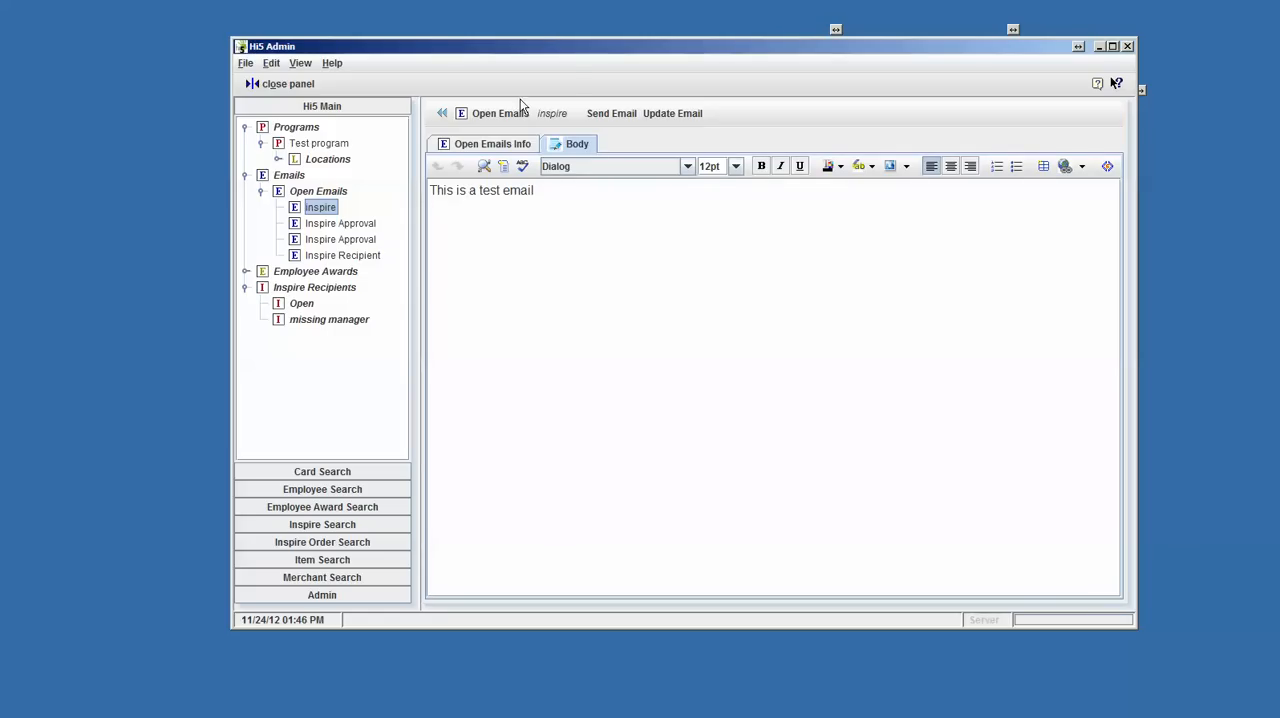
left_click_drag(605, 52, 555, 60)
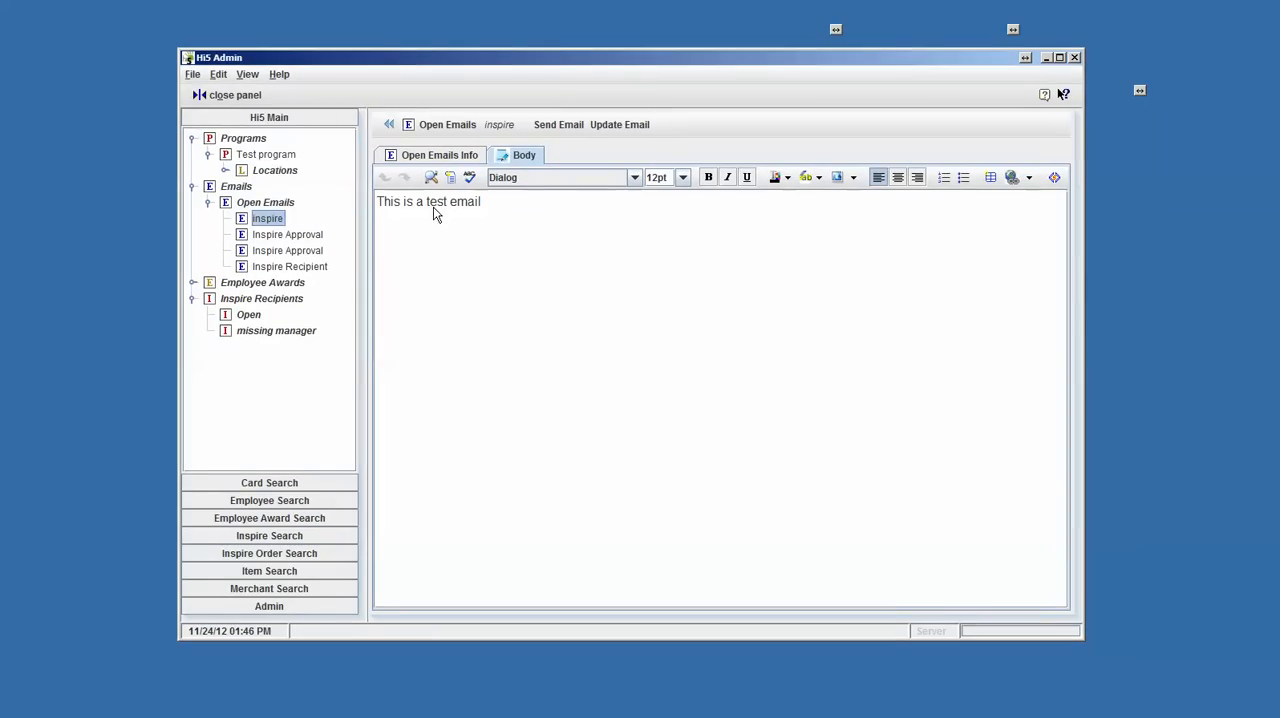
left_click(523, 158)
right_click(444, 205)
mouse_move(500, 209)
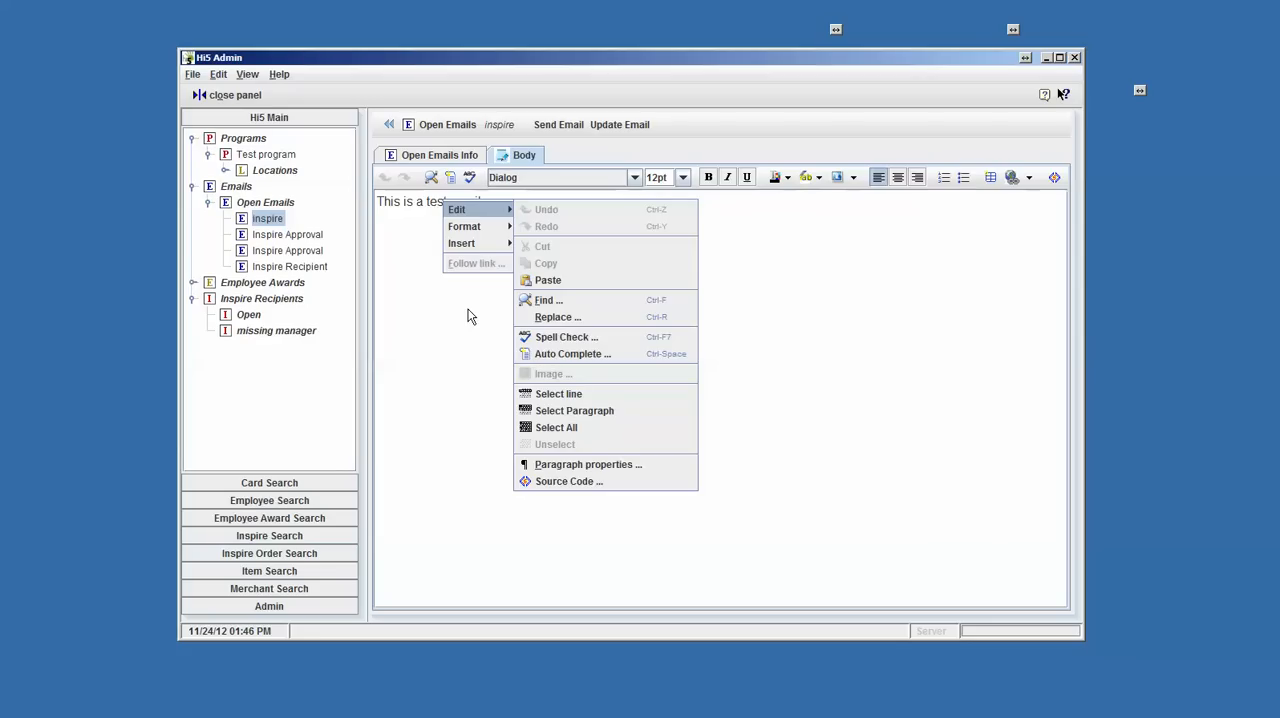
left_click(723, 322)
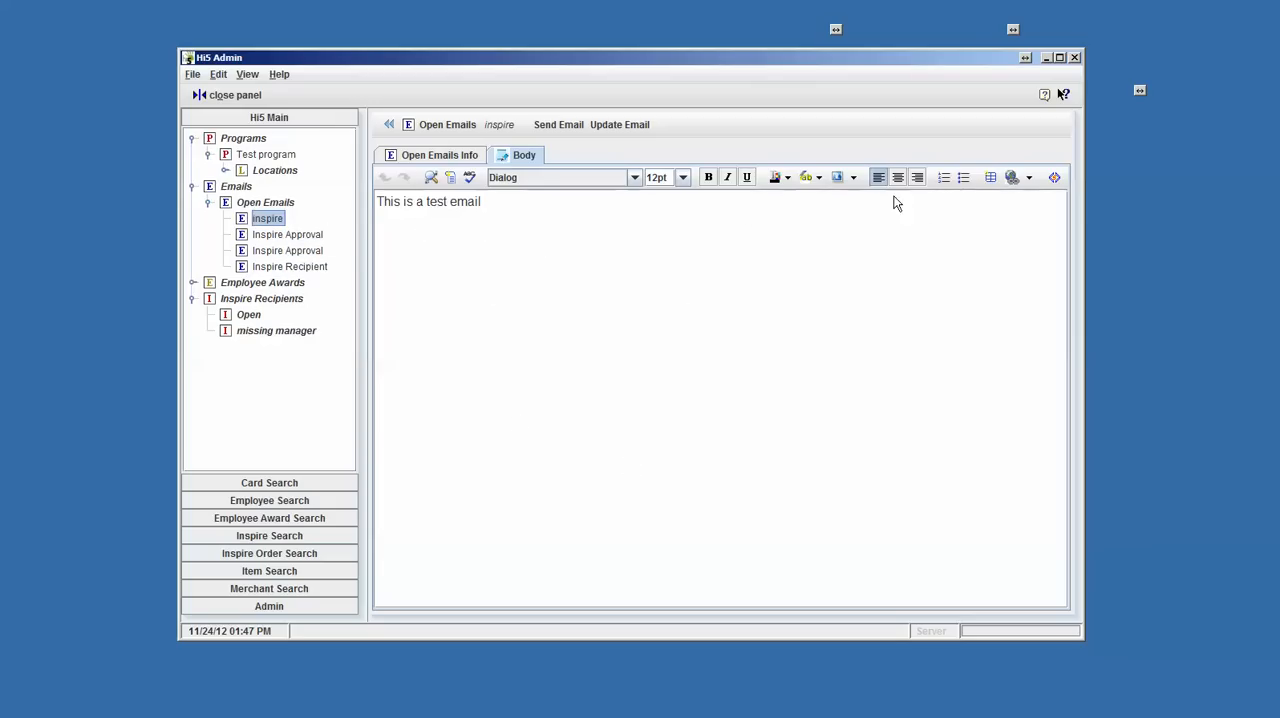
- Look over the text editor's Format commands for the email body and return to the email's general information
right_click(501, 222)
mouse_move(538, 252)
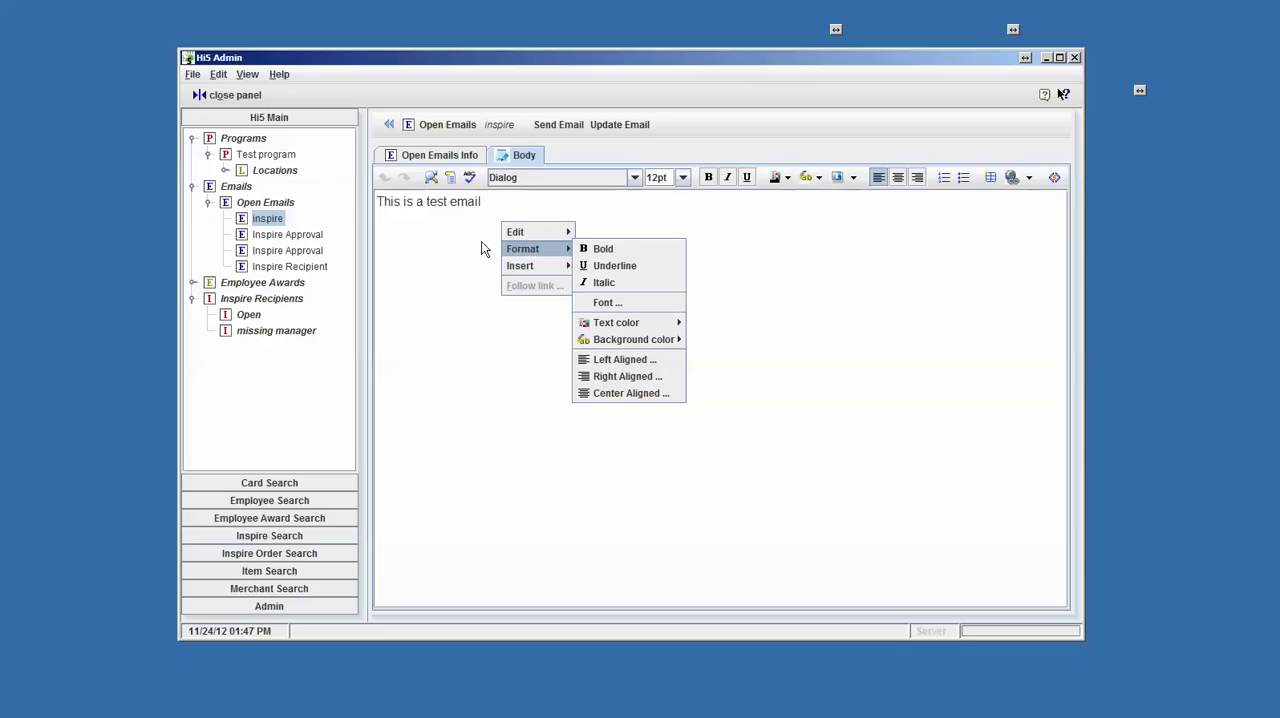
left_click(416, 232)
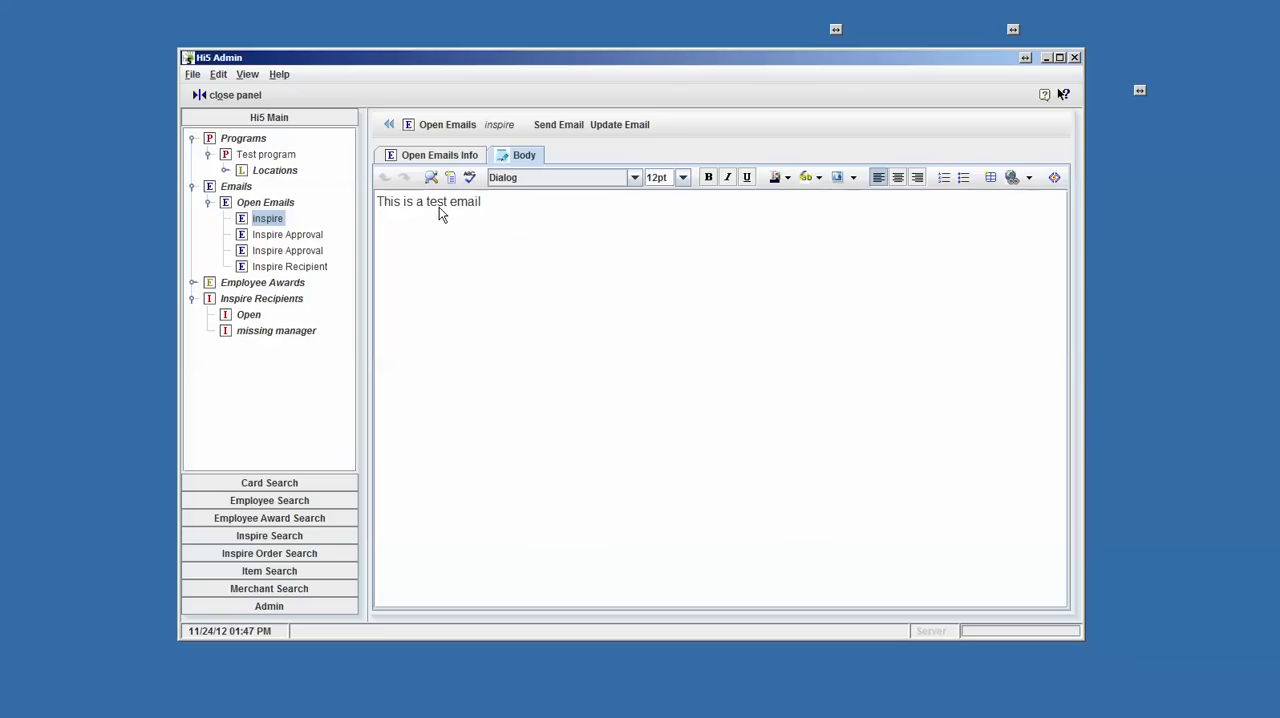
left_click(445, 204)
left_click(451, 156)
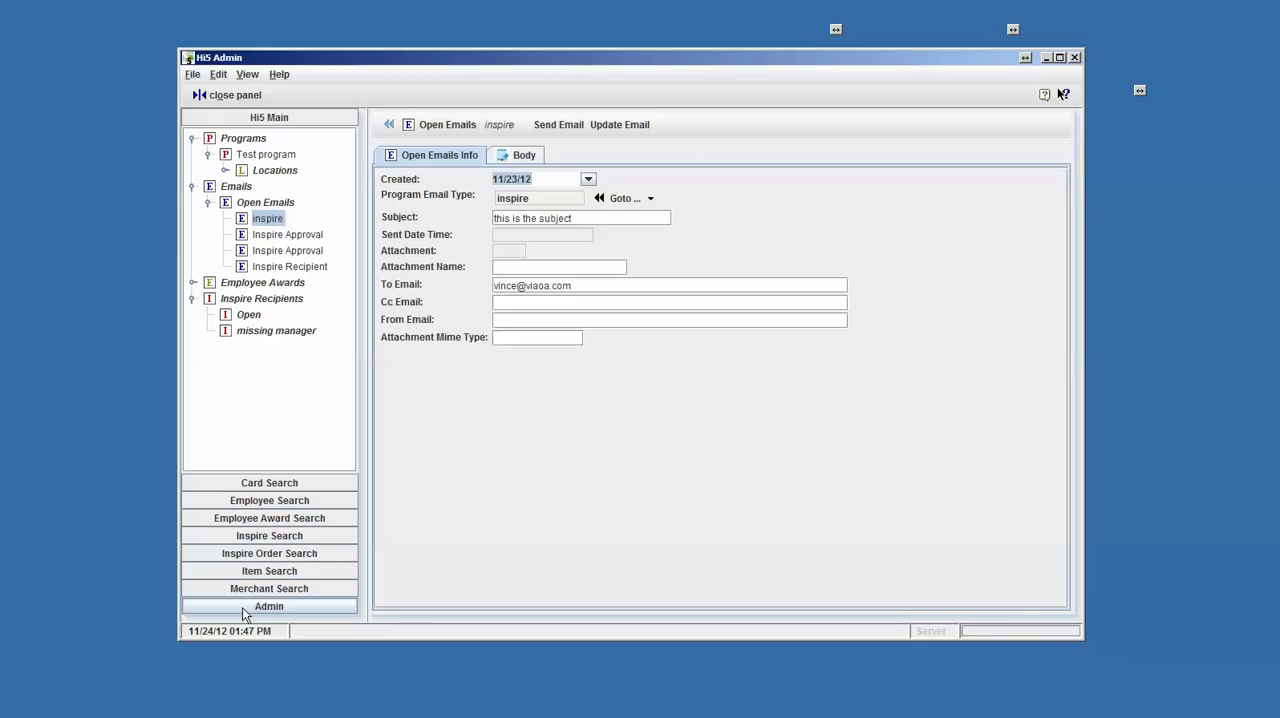
- Show the employee awards list, view its database search form, and close the form without searching
left_click(295, 500)
left_click(292, 513)
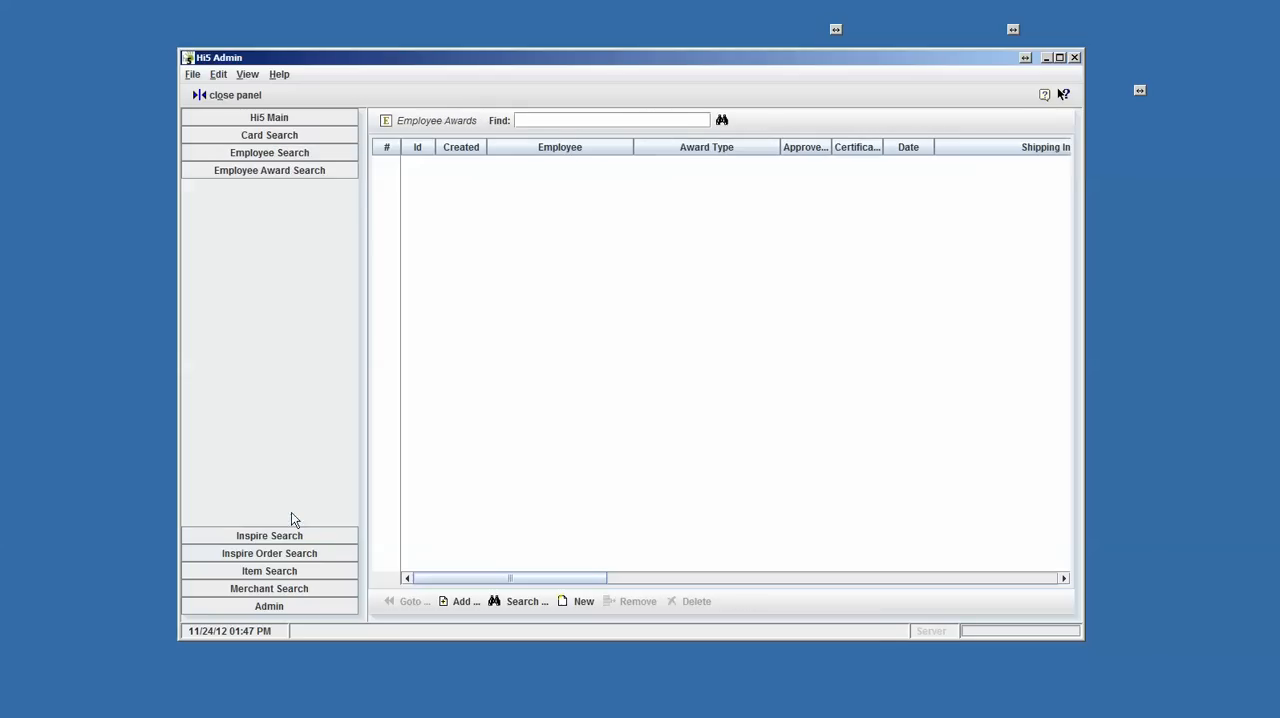
left_click(720, 124)
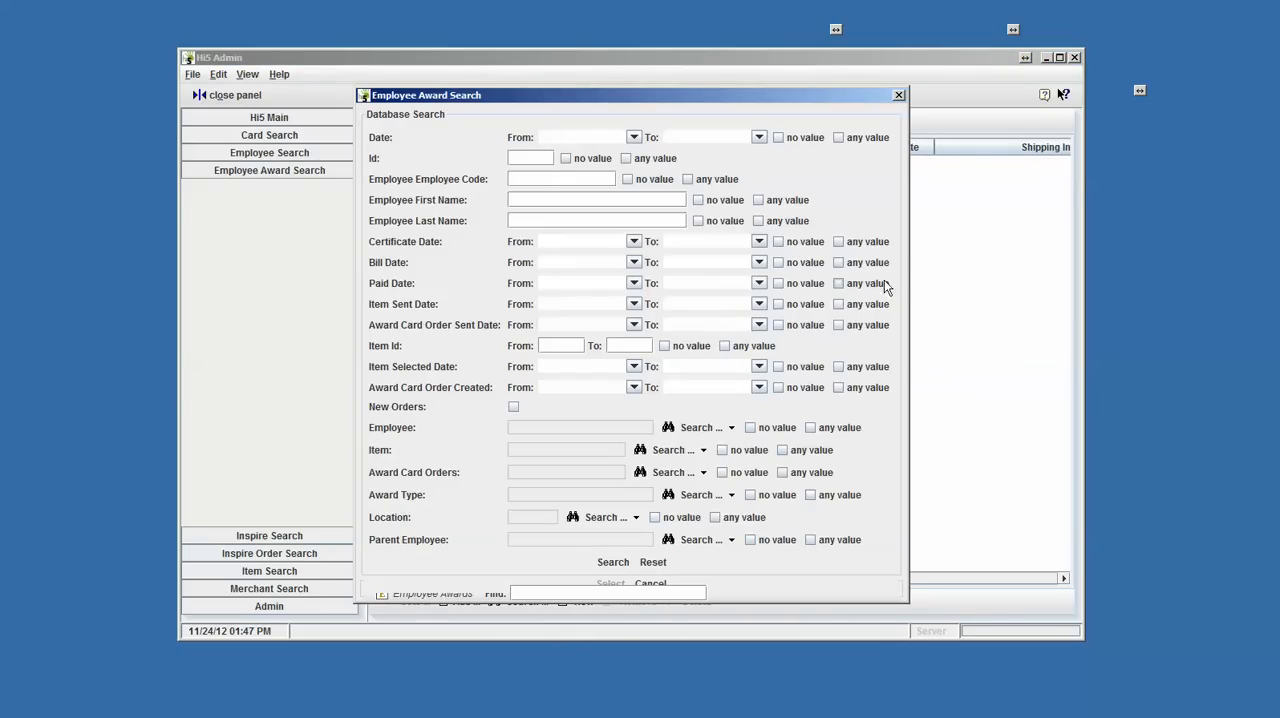
left_click(899, 96)
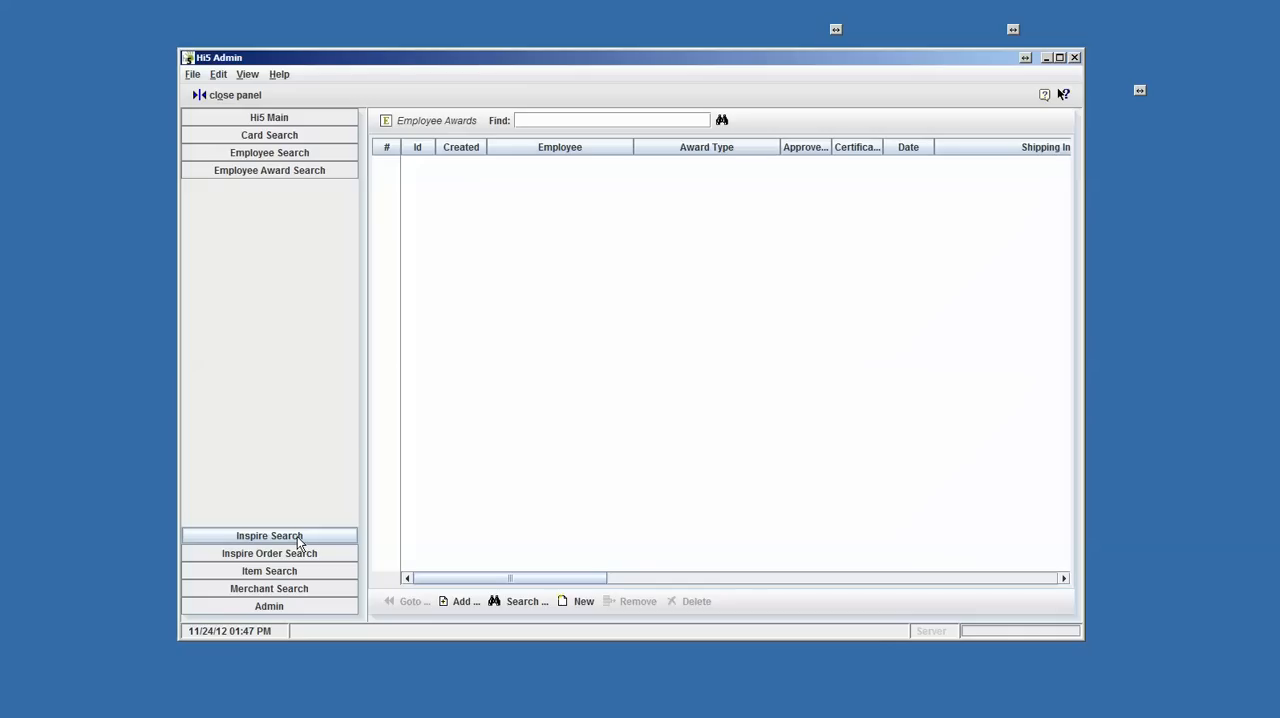
- Open the Admin section and view the Catalogs, Charities and Ecards lists in its tree
left_click(275, 604)
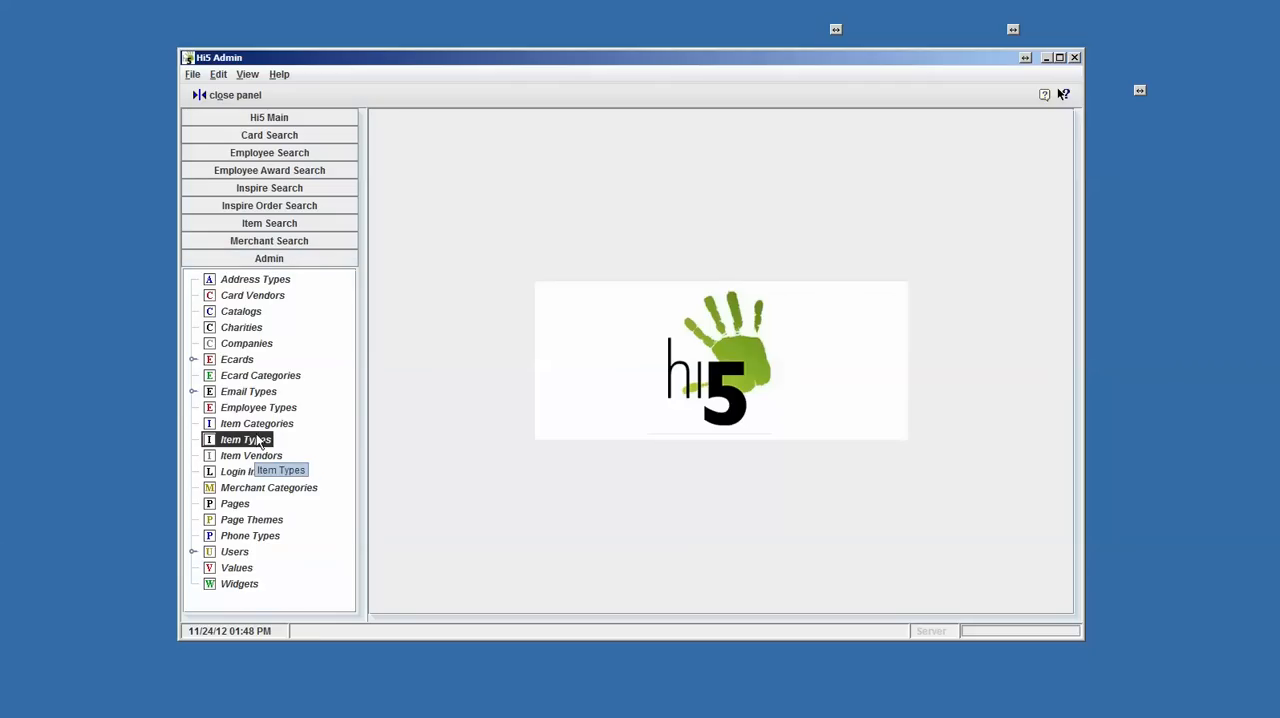
left_click(245, 312)
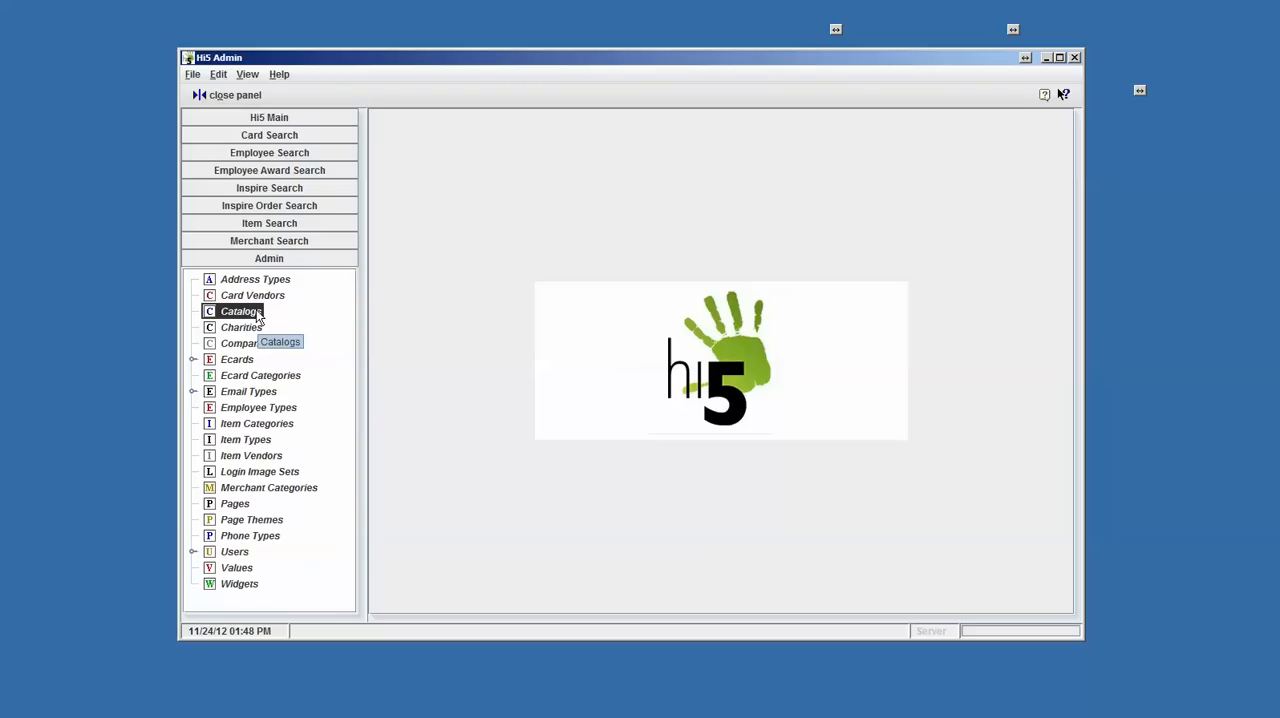
left_click(248, 329)
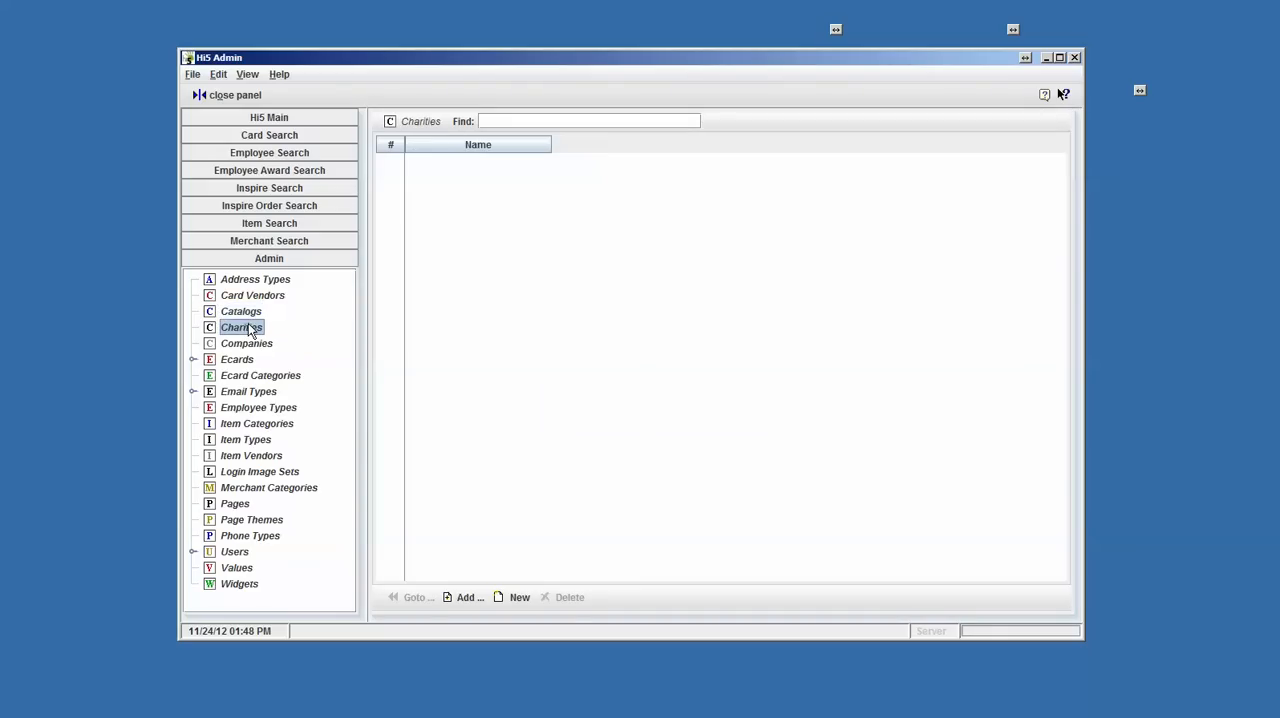
left_click(234, 362)
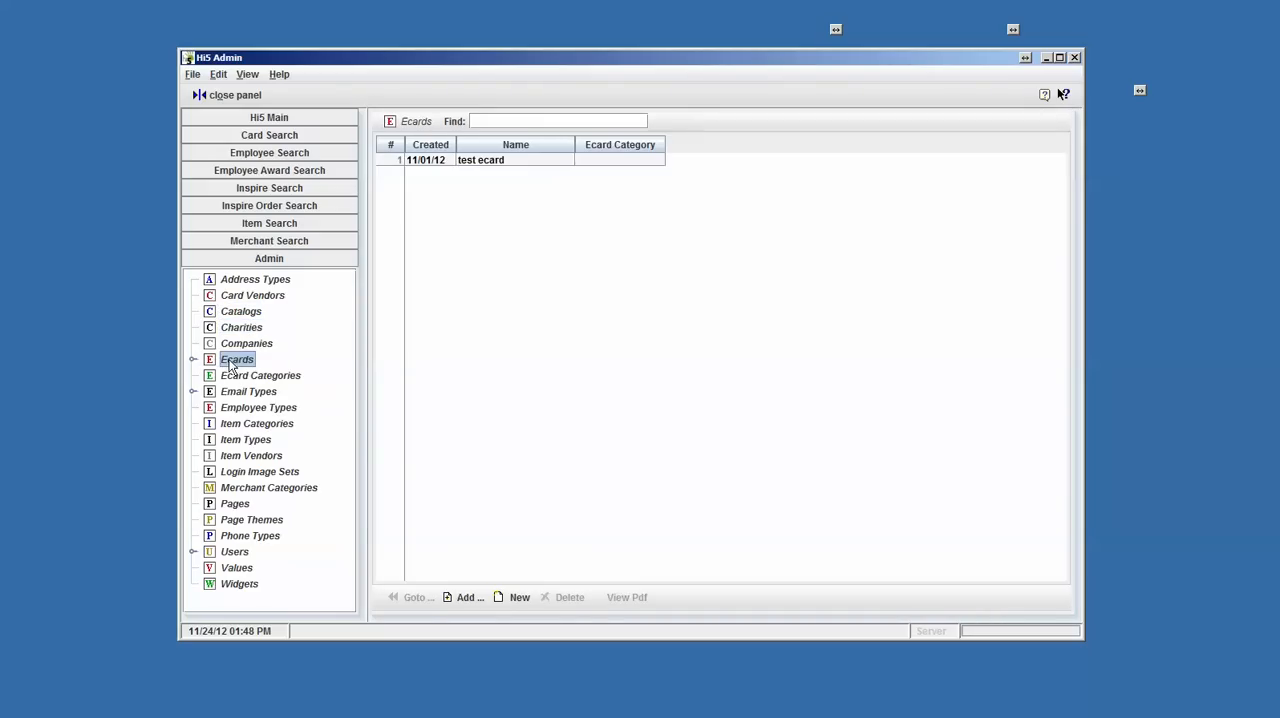
- Go to the details of the test ecard, view its formatted text, and close the Ecard window
left_click(466, 162)
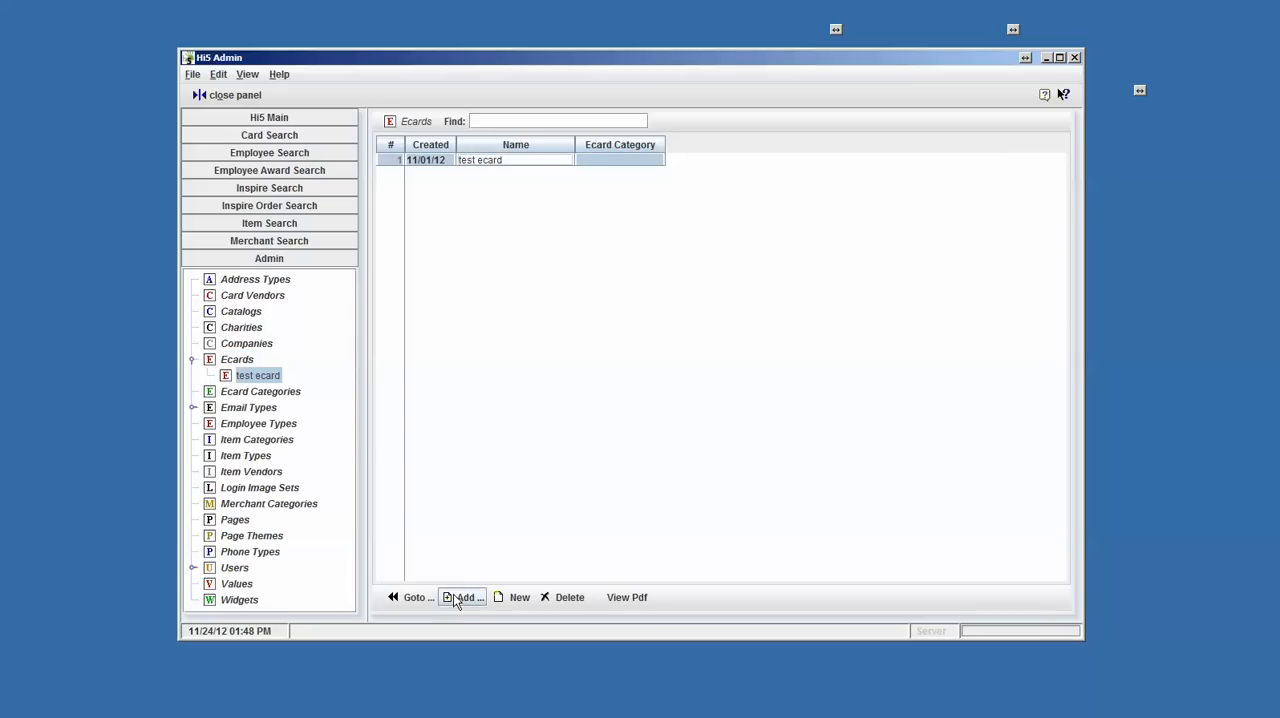
left_click(414, 598)
left_click(404, 280)
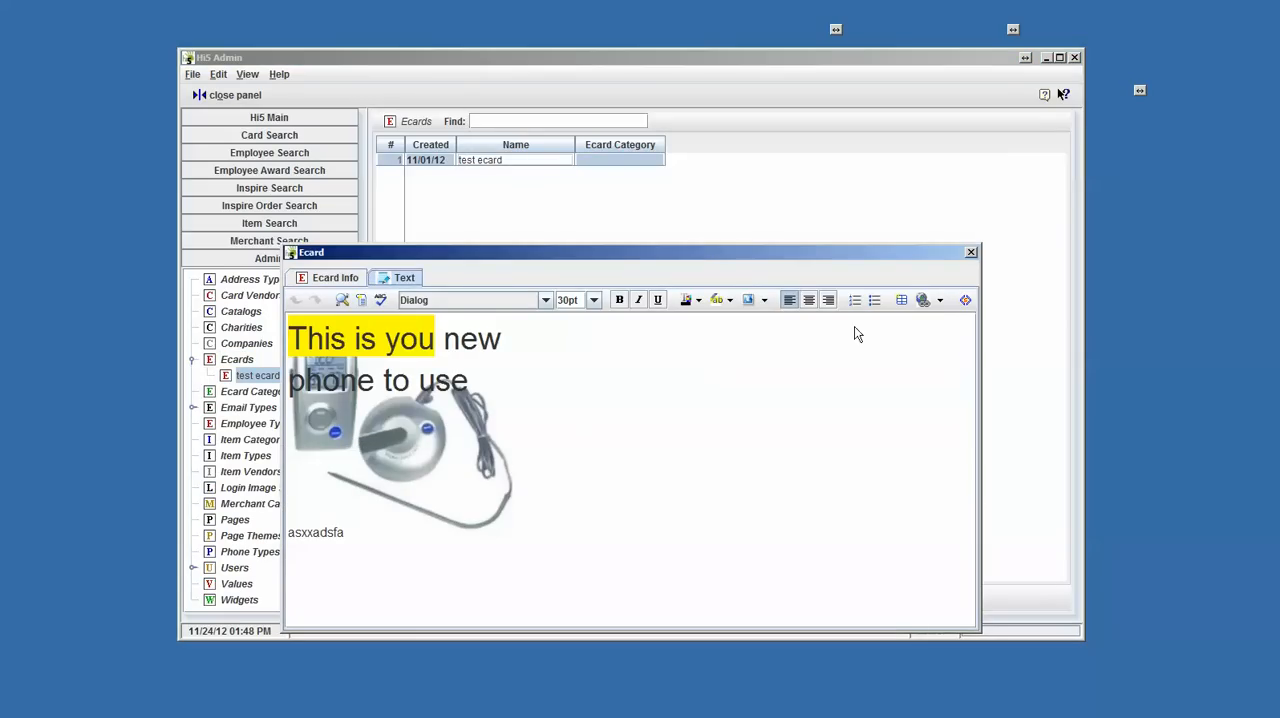
left_click(970, 252)
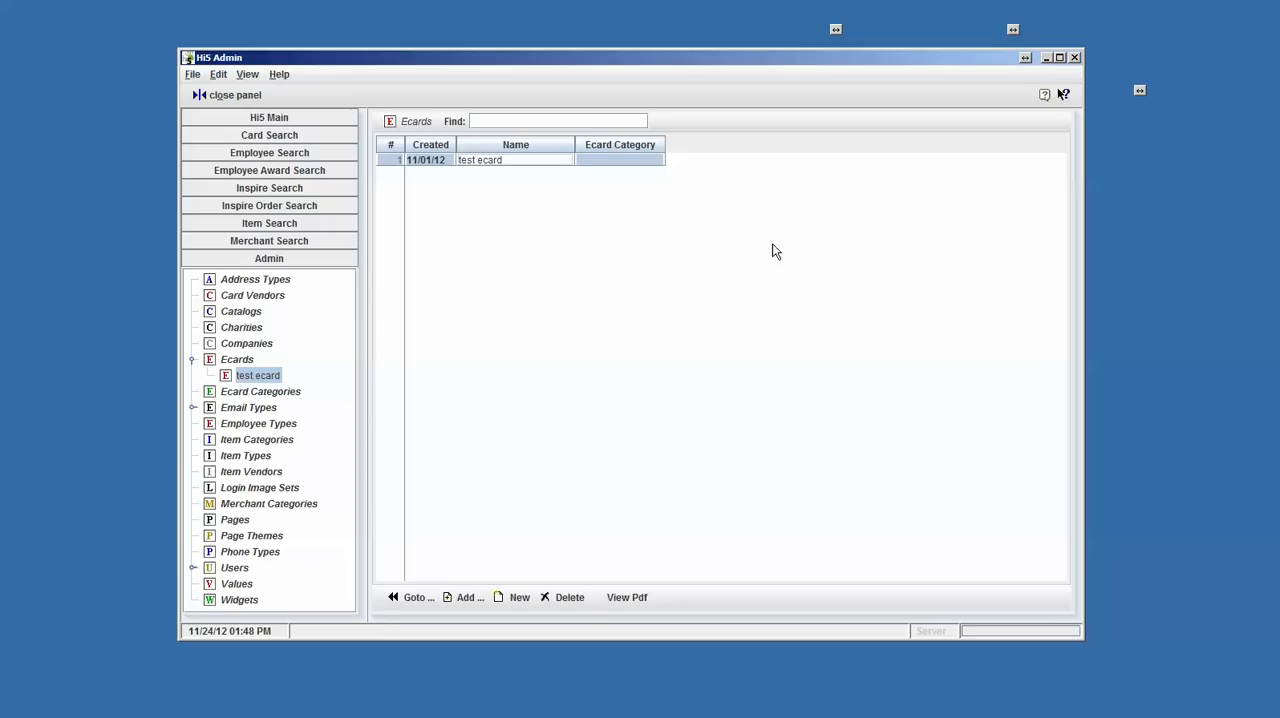
- View the Merchant Search and Card Search sections, and minimize the Hi5 Admin window
left_click(280, 246)
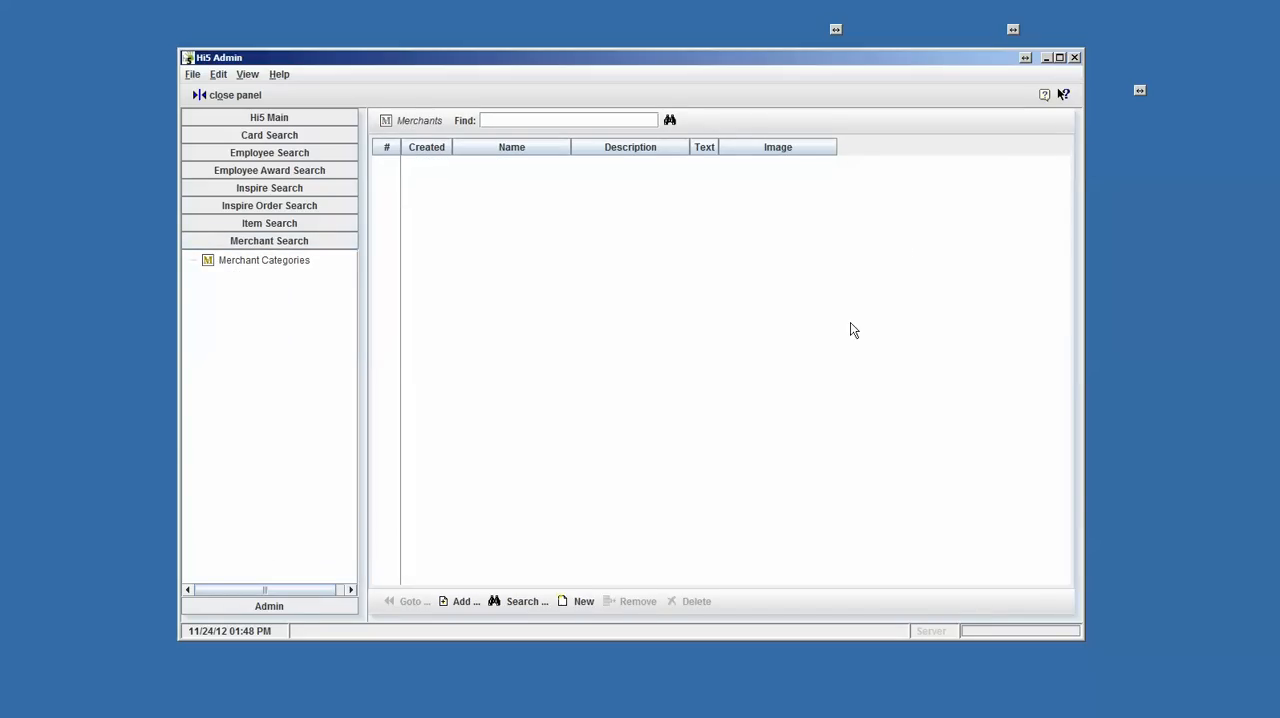
left_click(303, 135)
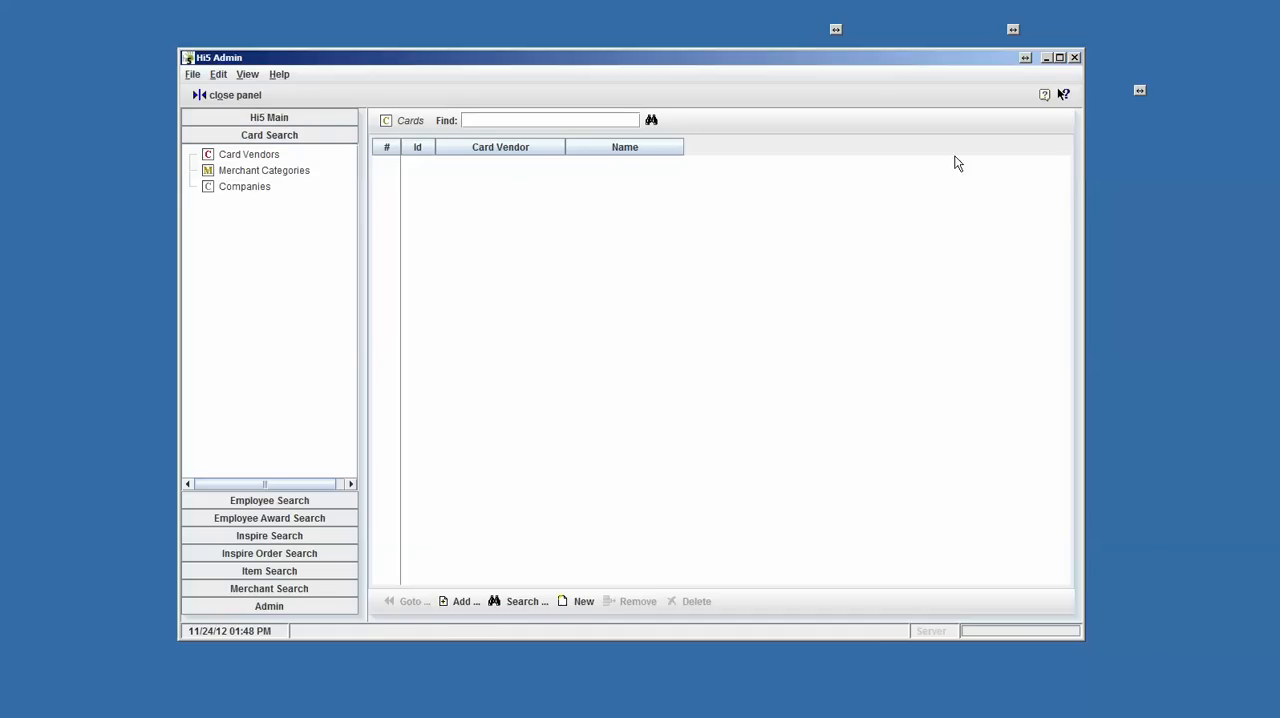
left_click(1045, 59)
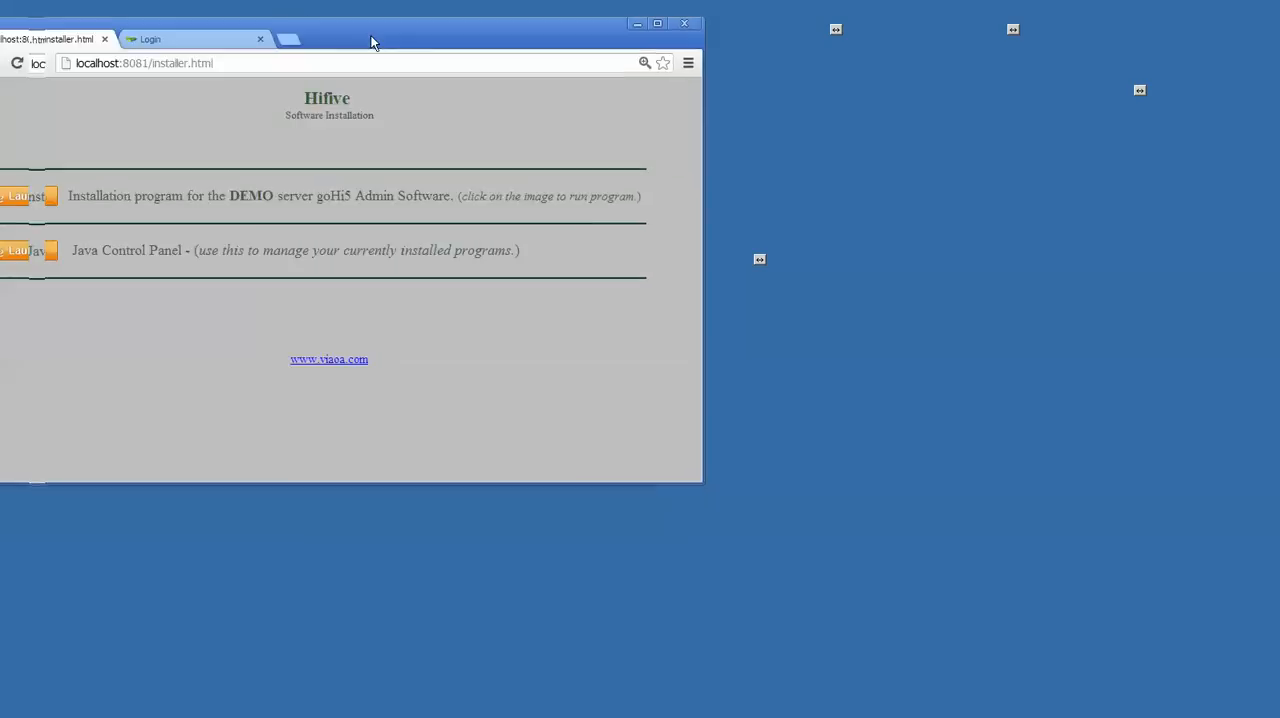
- Switch to the web browser, bring up the portal's Login page, and enlarge and reposition the browser window
left_click_drag(371, 40, 682, 40)
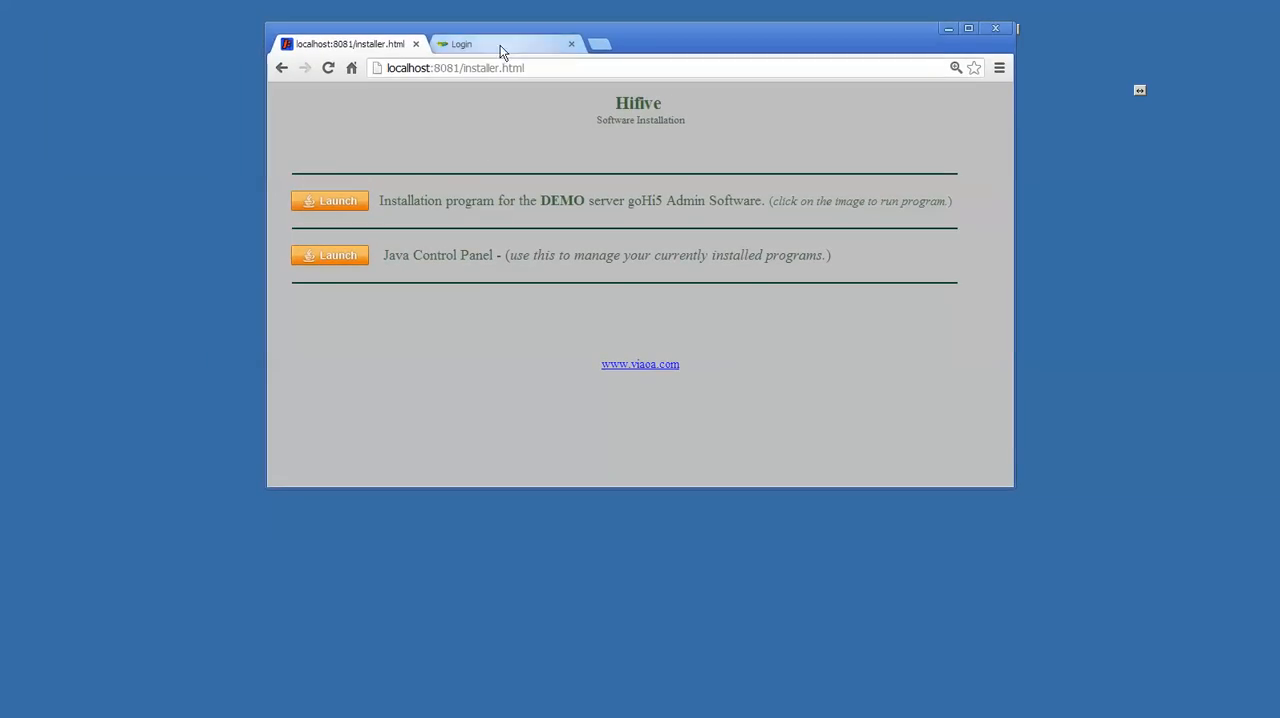
left_click_drag(655, 32, 659, 72)
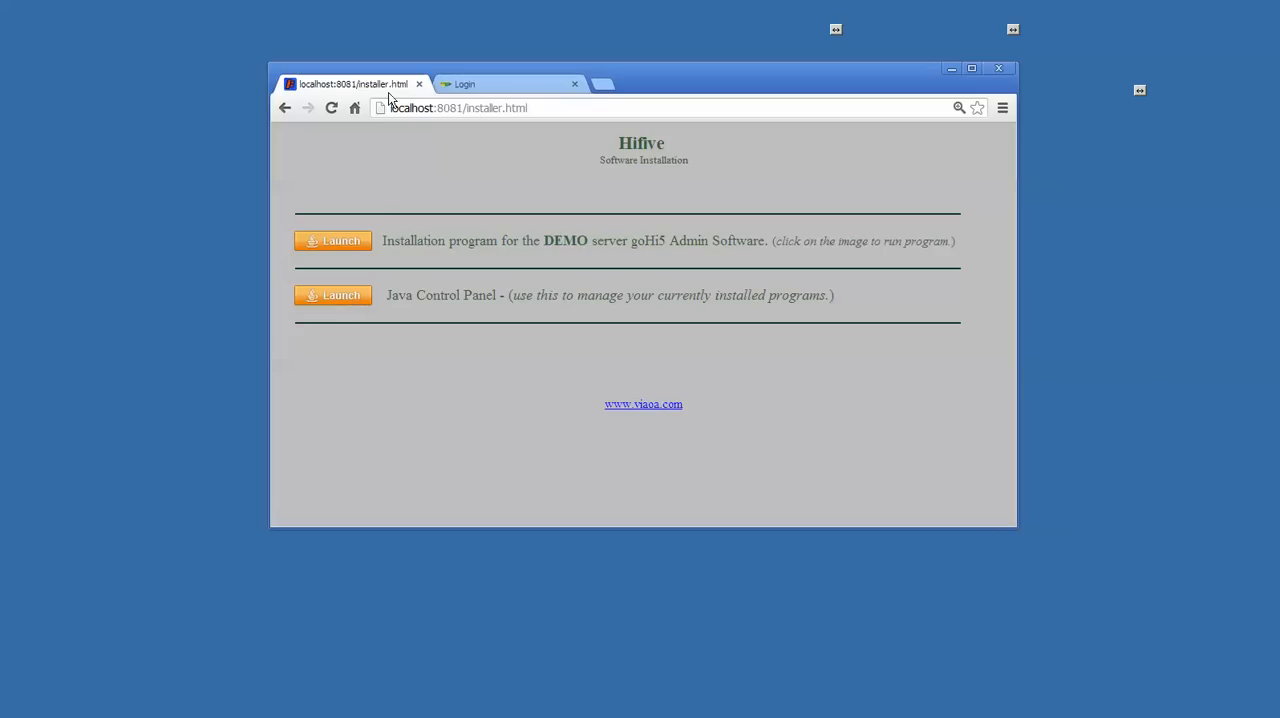
left_click(490, 86)
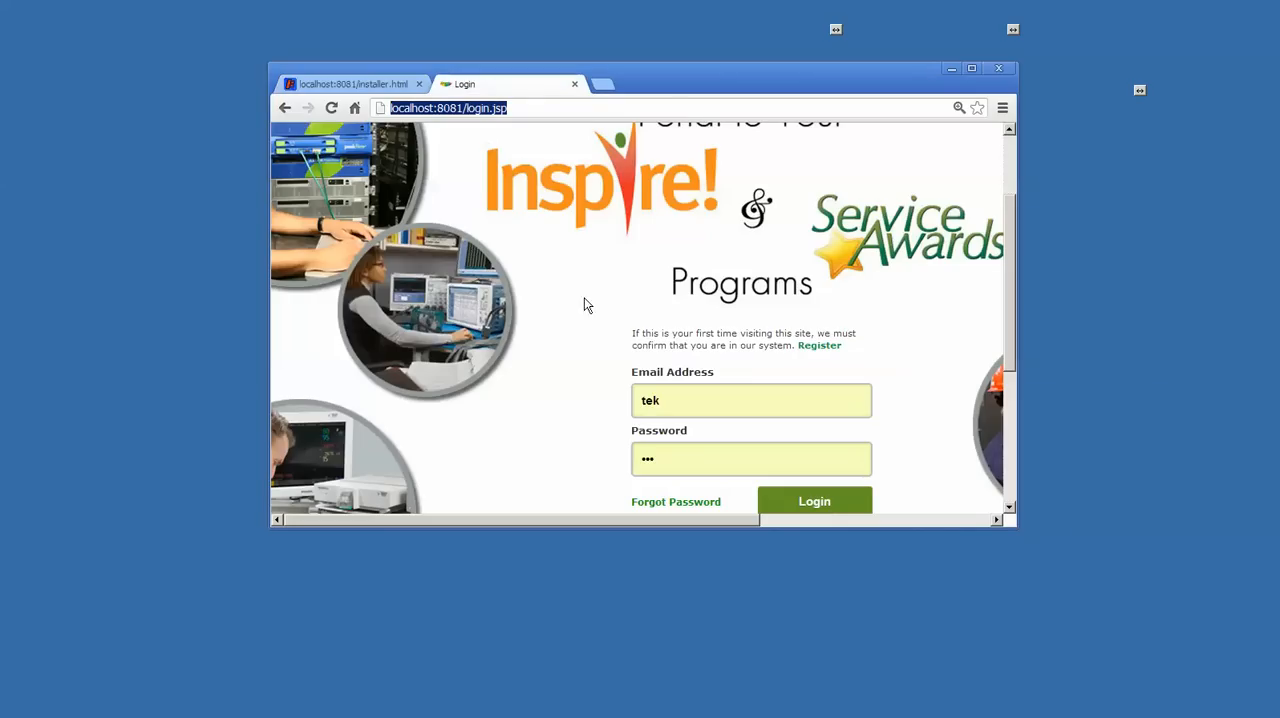
left_click_drag(1011, 525, 1145, 634)
left_click_drag(810, 84, 638, 45)
scroll(760, 305, "up", 3)
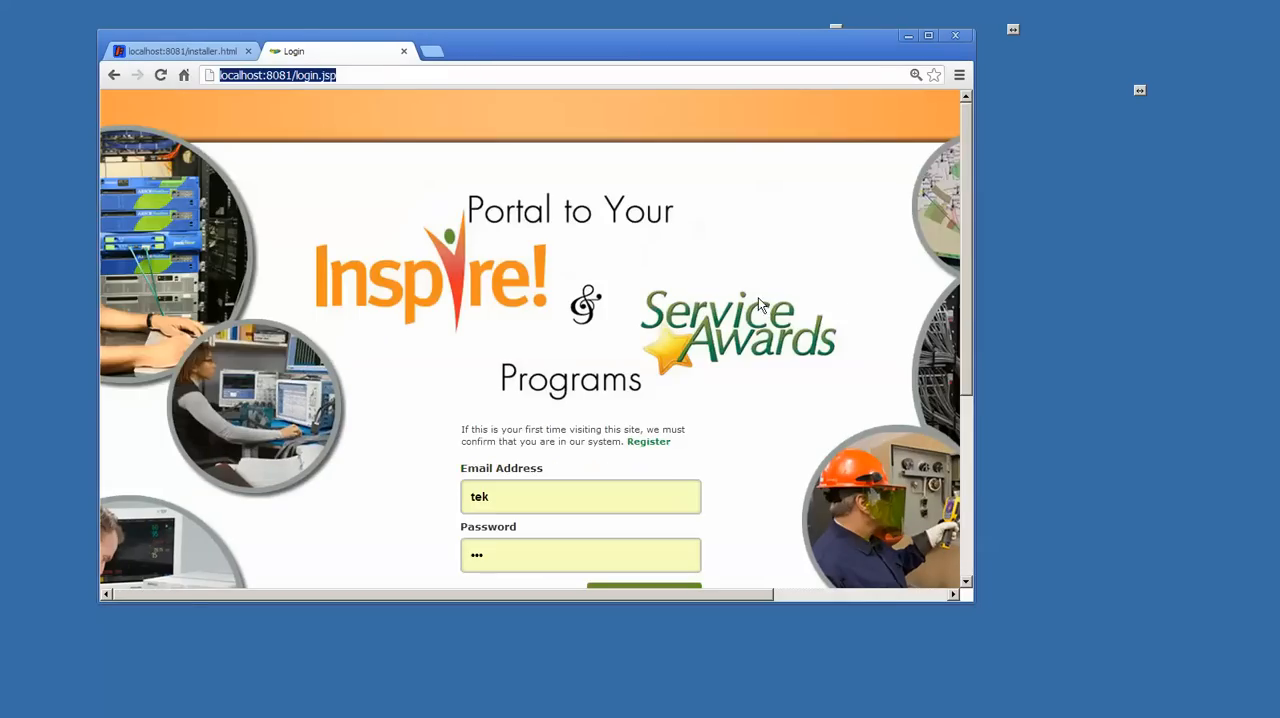
- Try to log in to the Inspire and Service Awards portal with the prefilled credentials and retry the login
scroll(693, 427, "down", 3)
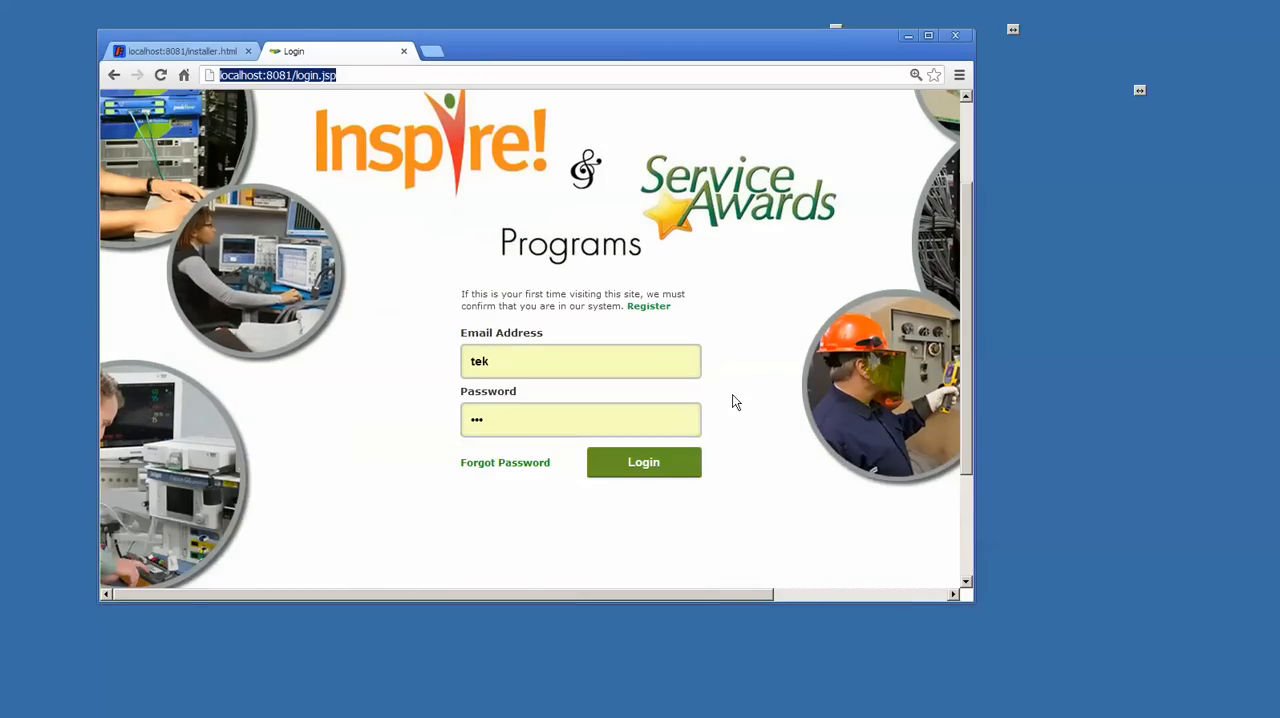
left_click(667, 480)
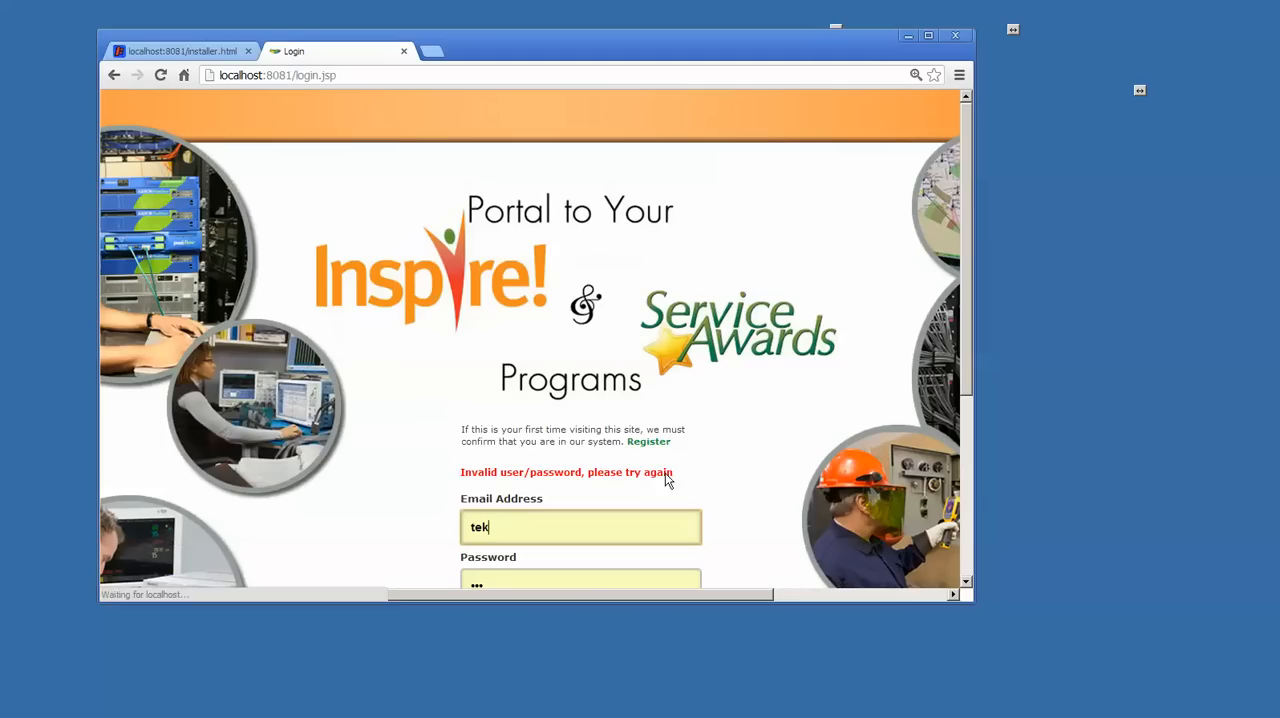
scroll(663, 470, "down", 2)
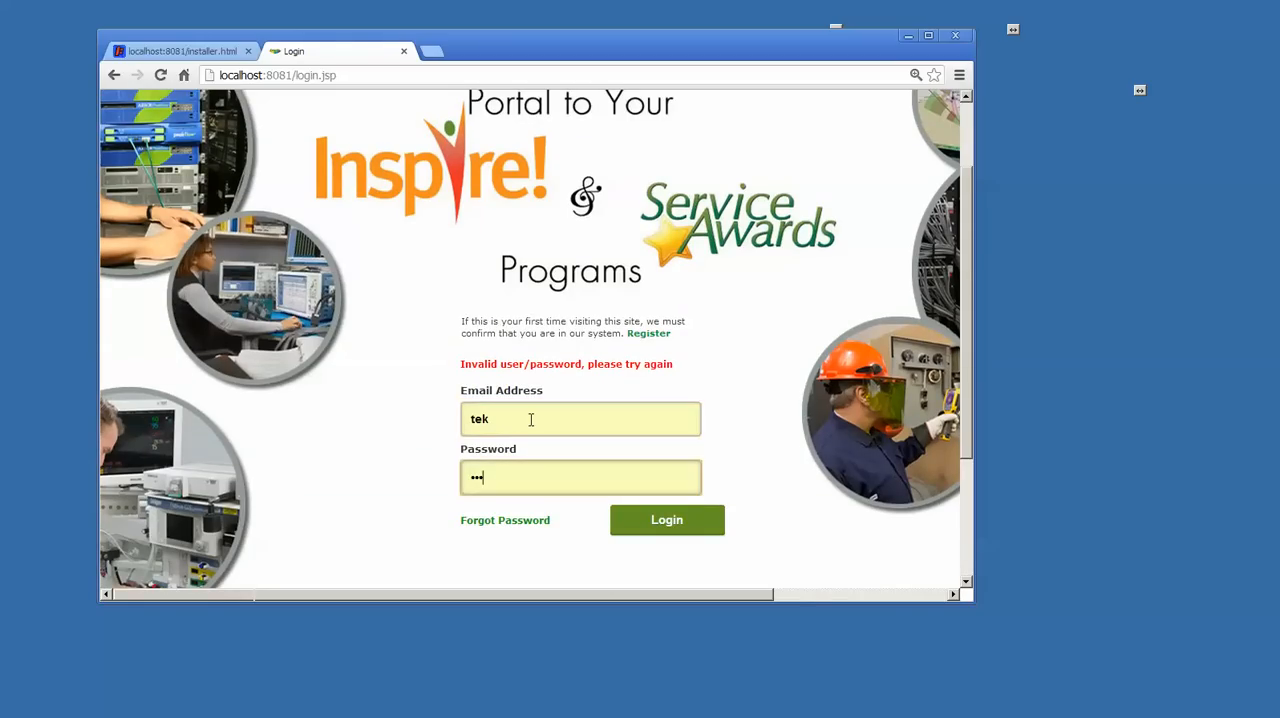
scroll(757, 519, "up", 2)
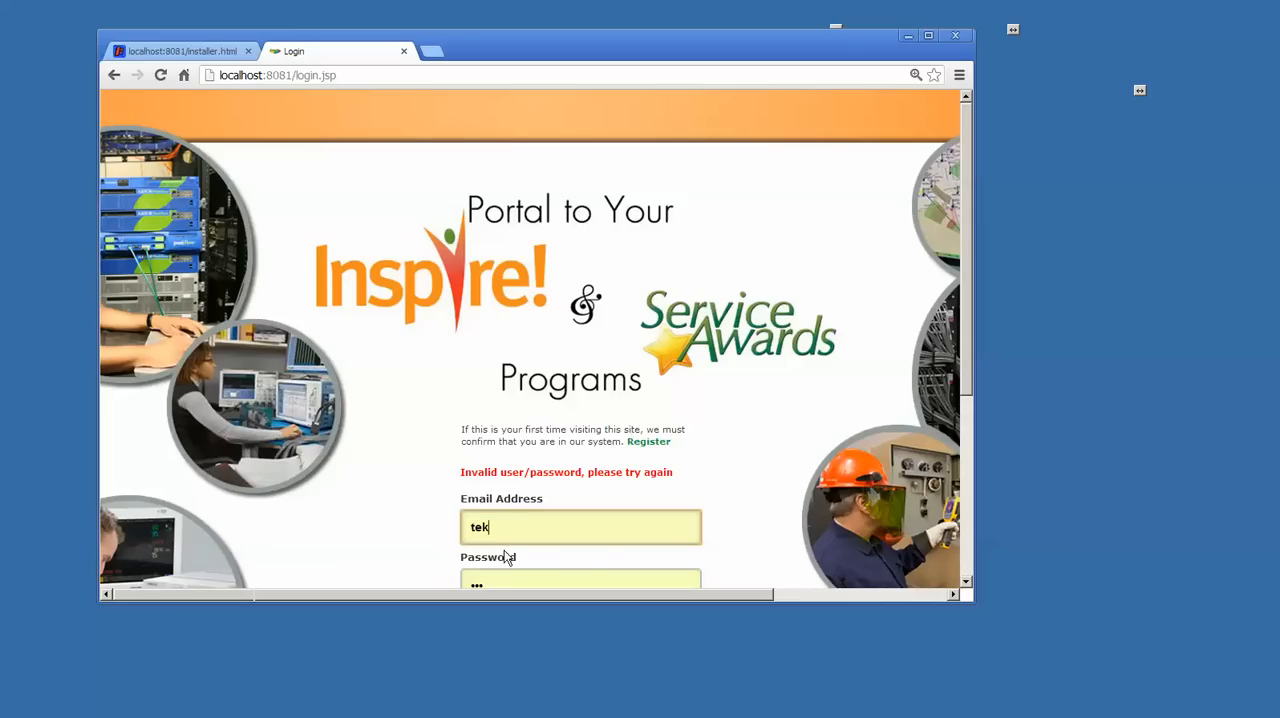
left_click(657, 526)
scroll(729, 480, "down", 1)
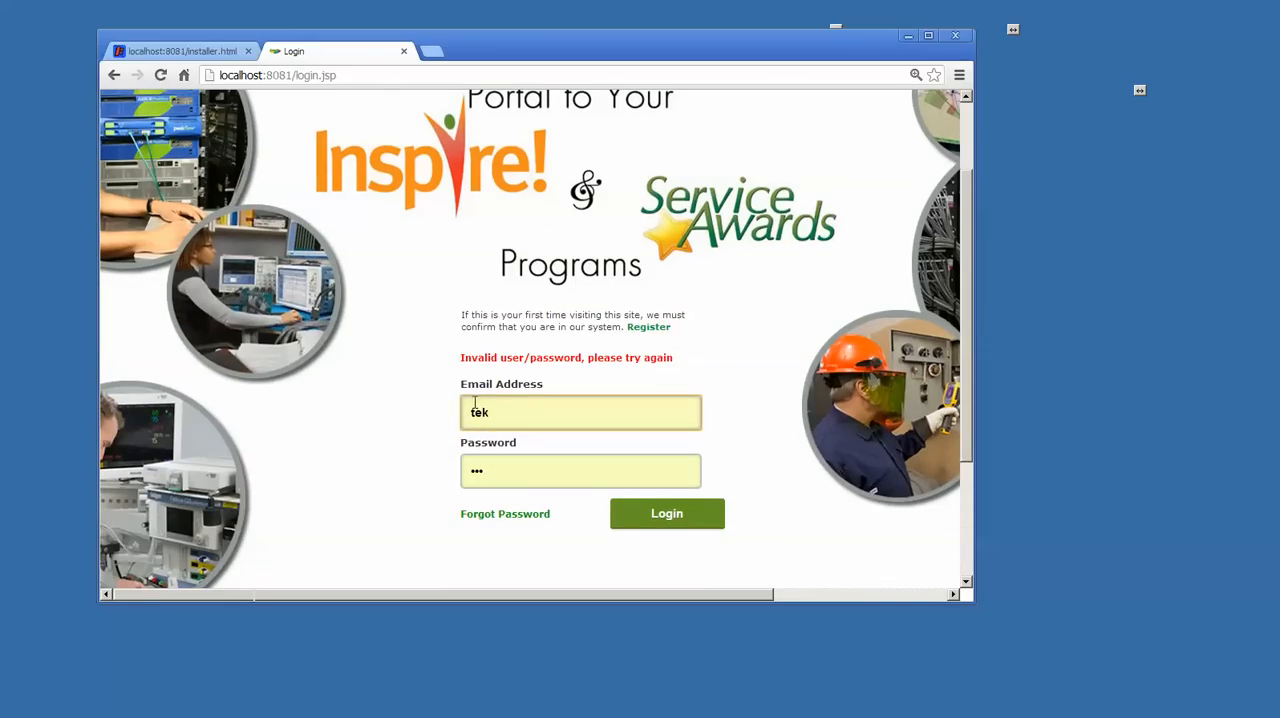